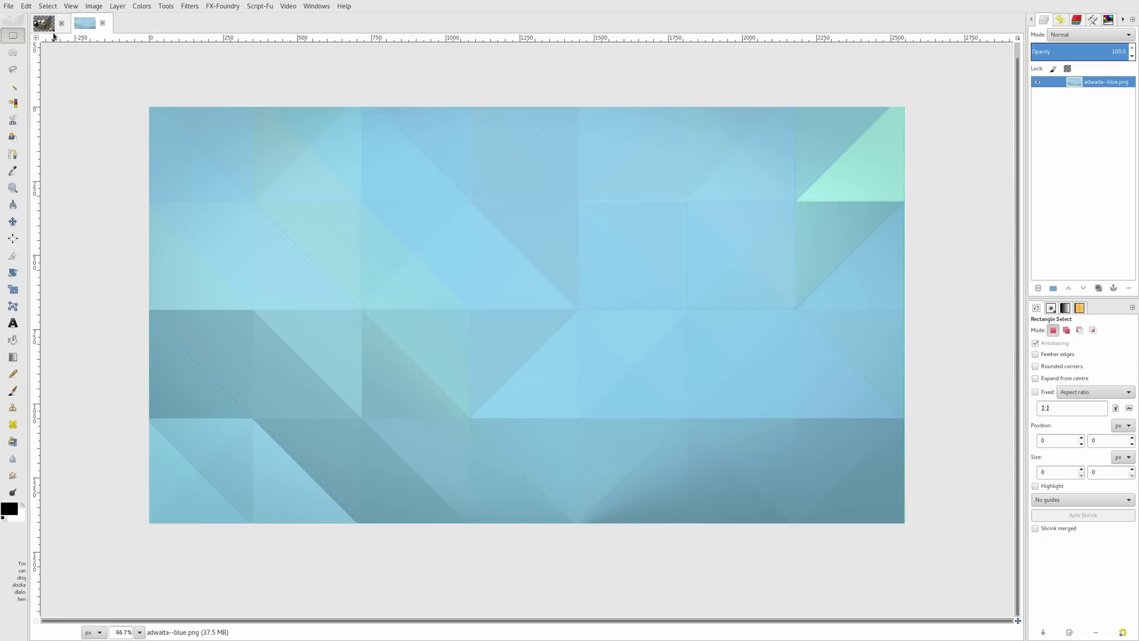
- Create a new portrait image, 450 × 600 pixels, with the fill set to White
click(51, 27)
click(82, 27)
click(8, 6)
click(18, 19)
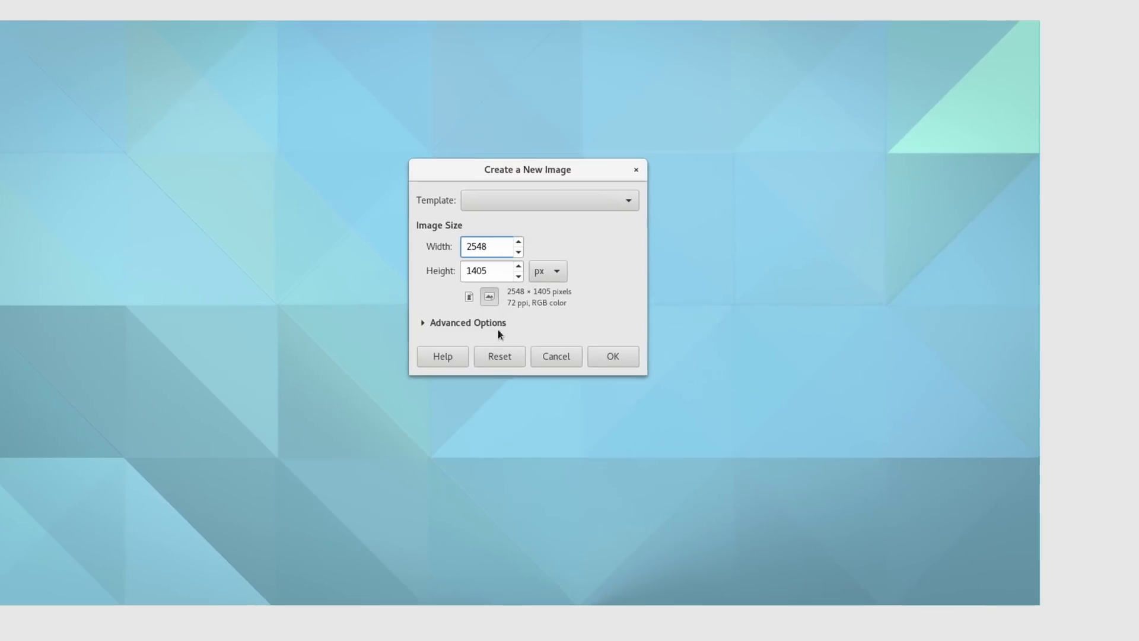
click(469, 296)
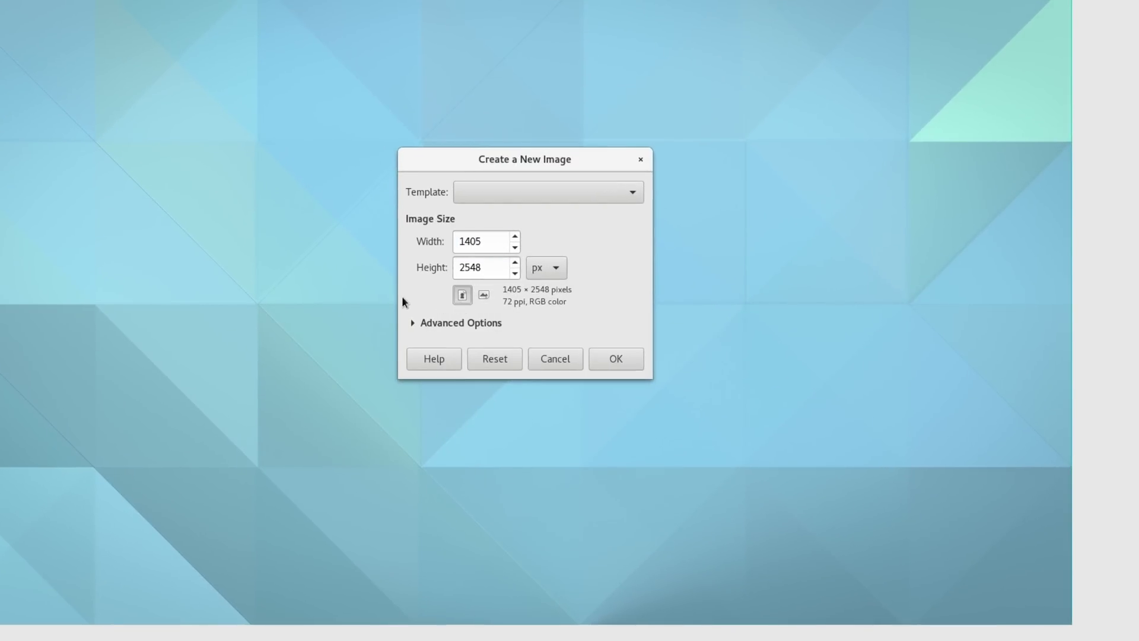
double_click(489, 241)
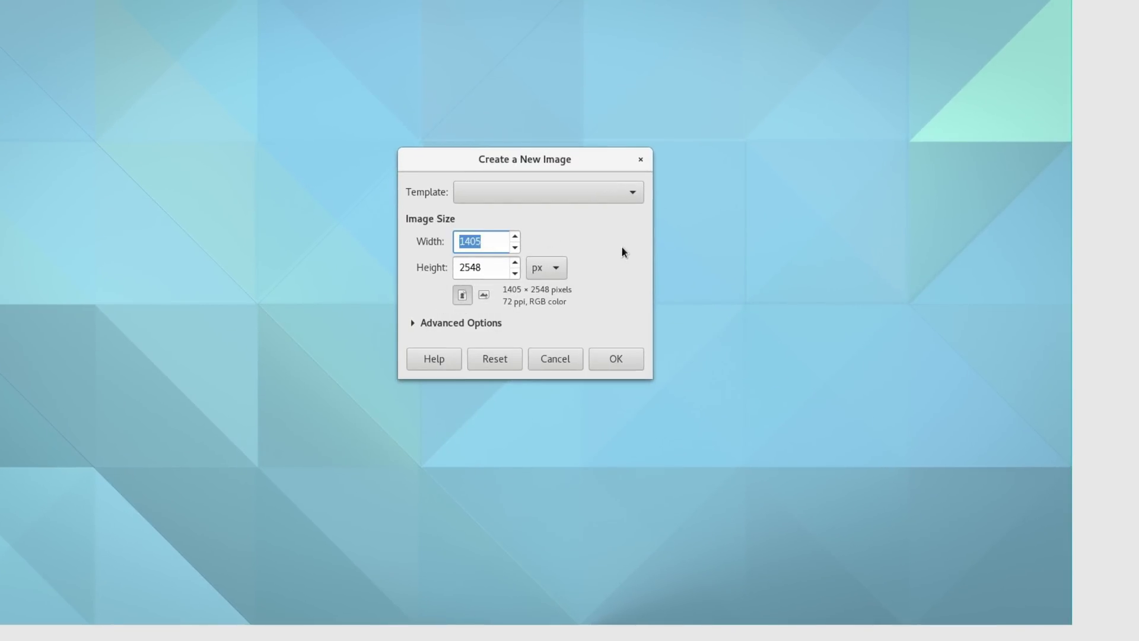
text(450)
double_click(488, 271)
text(600)
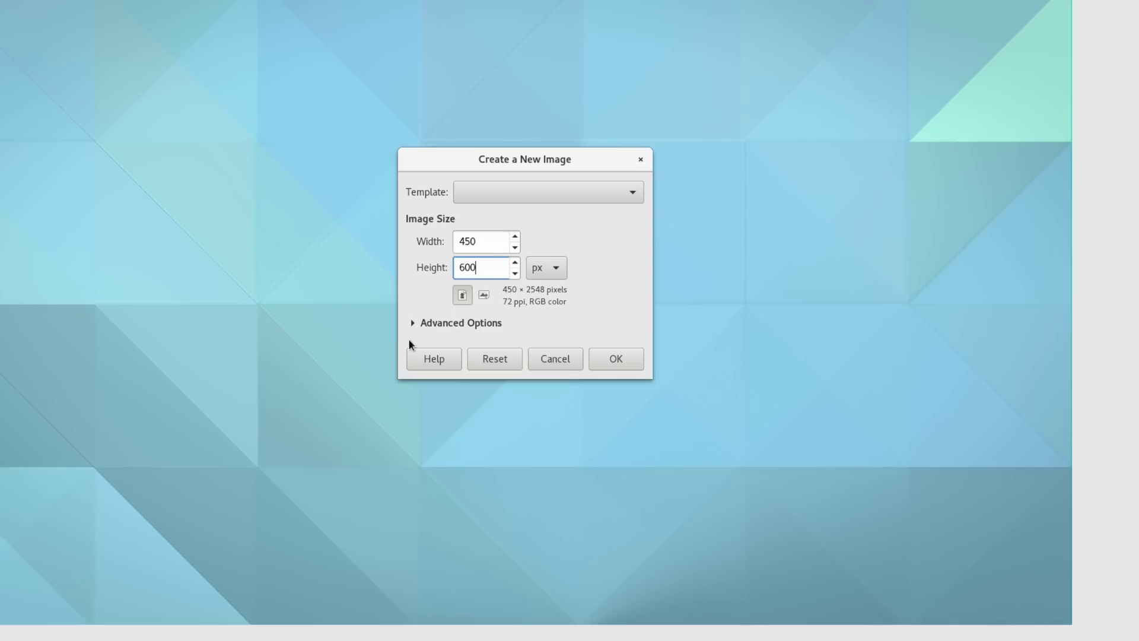
click(414, 323)
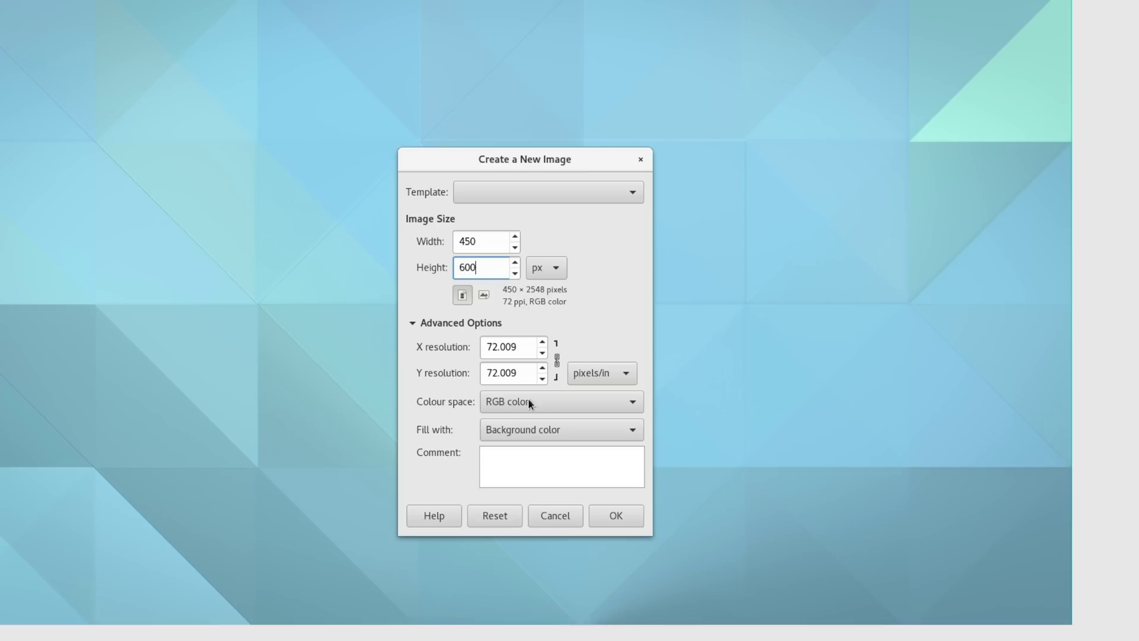
click(622, 429)
click(603, 450)
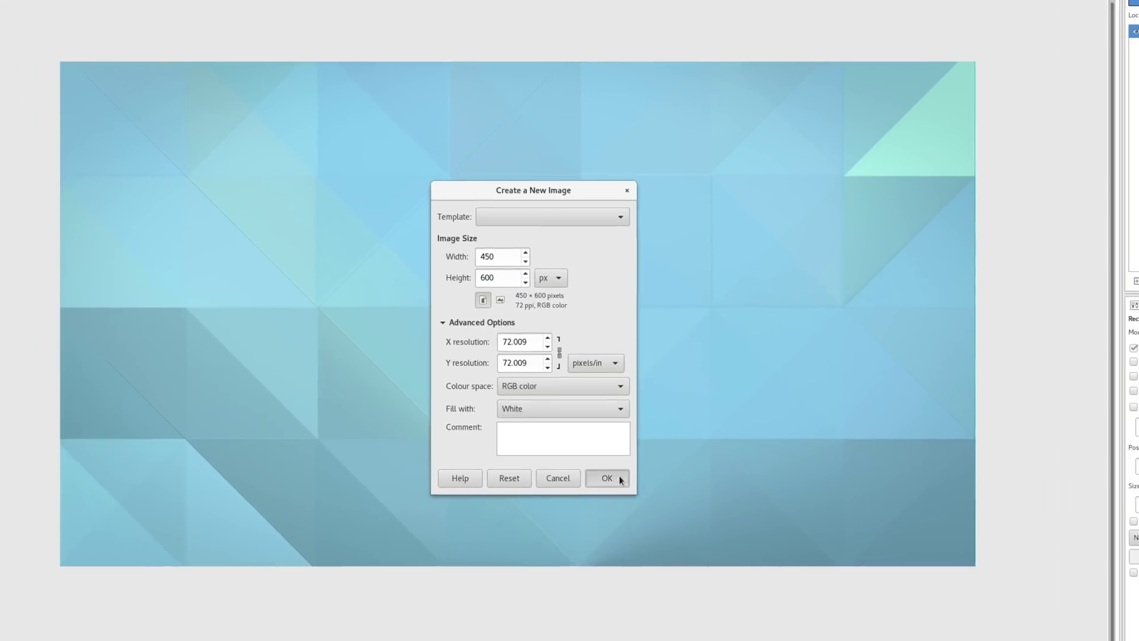
click(616, 516)
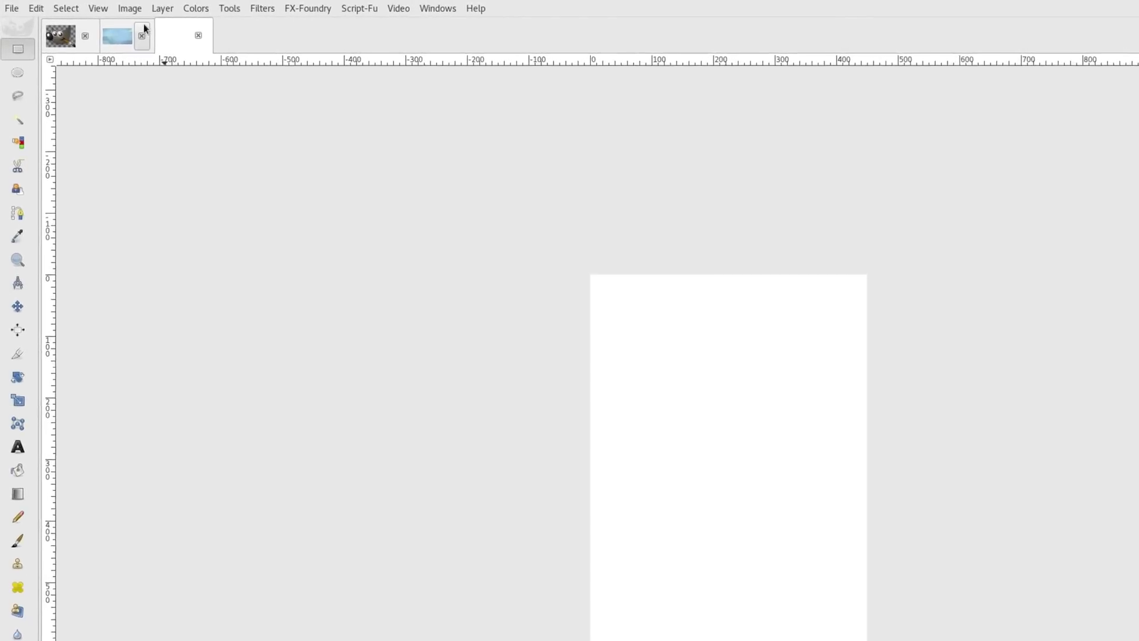
- Add a horizontal guide at 4% of the image height
click(136, 9)
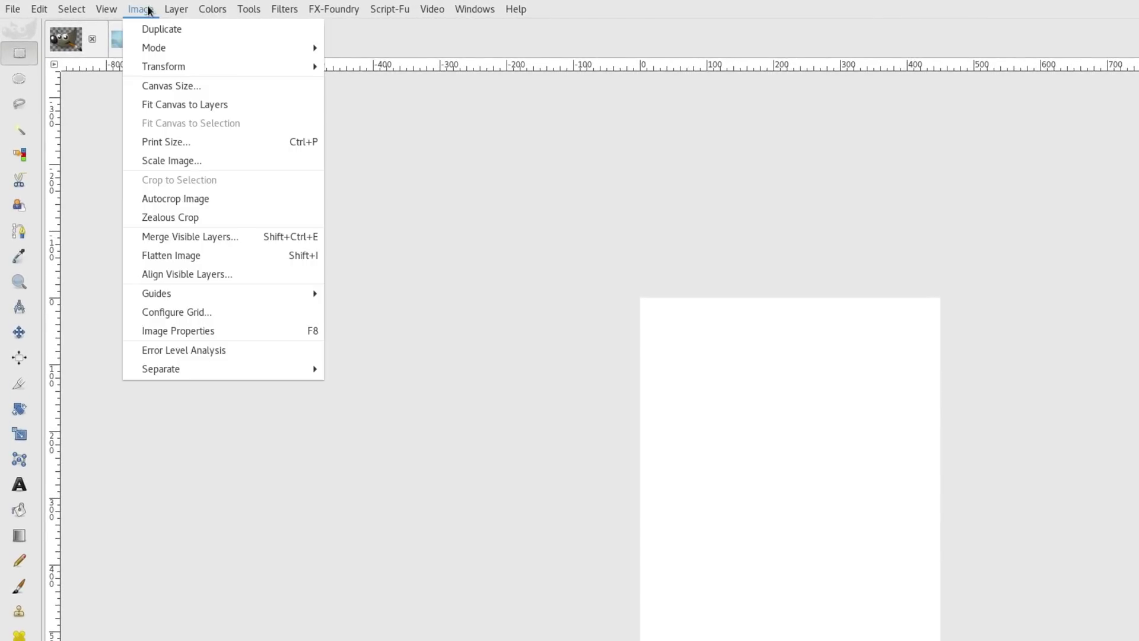
mouse_move(230, 297)
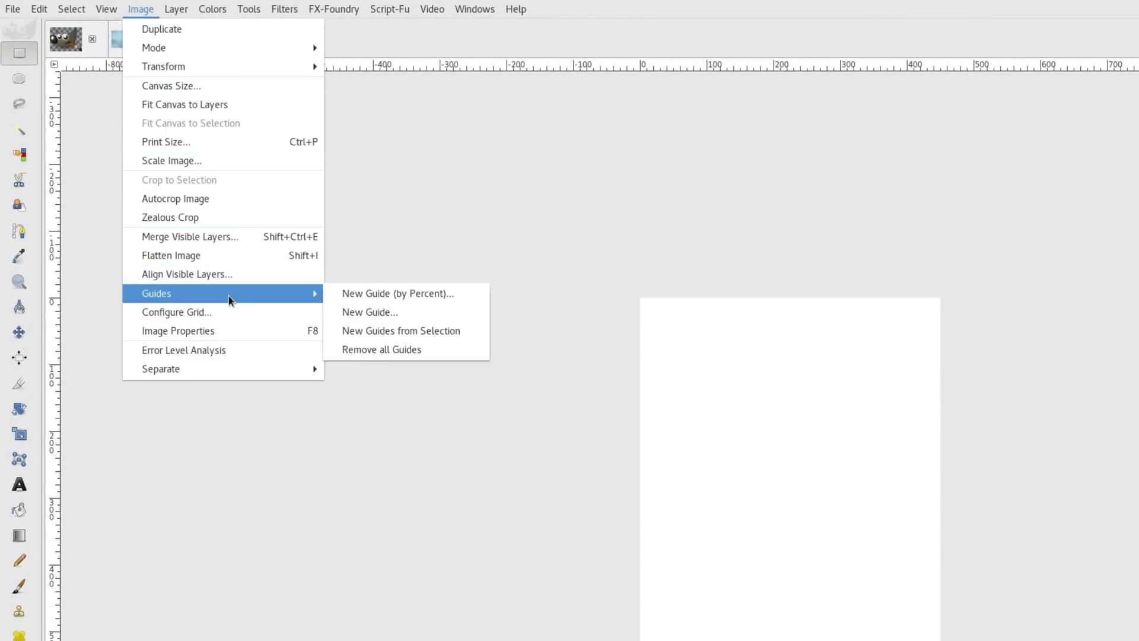
click(454, 297)
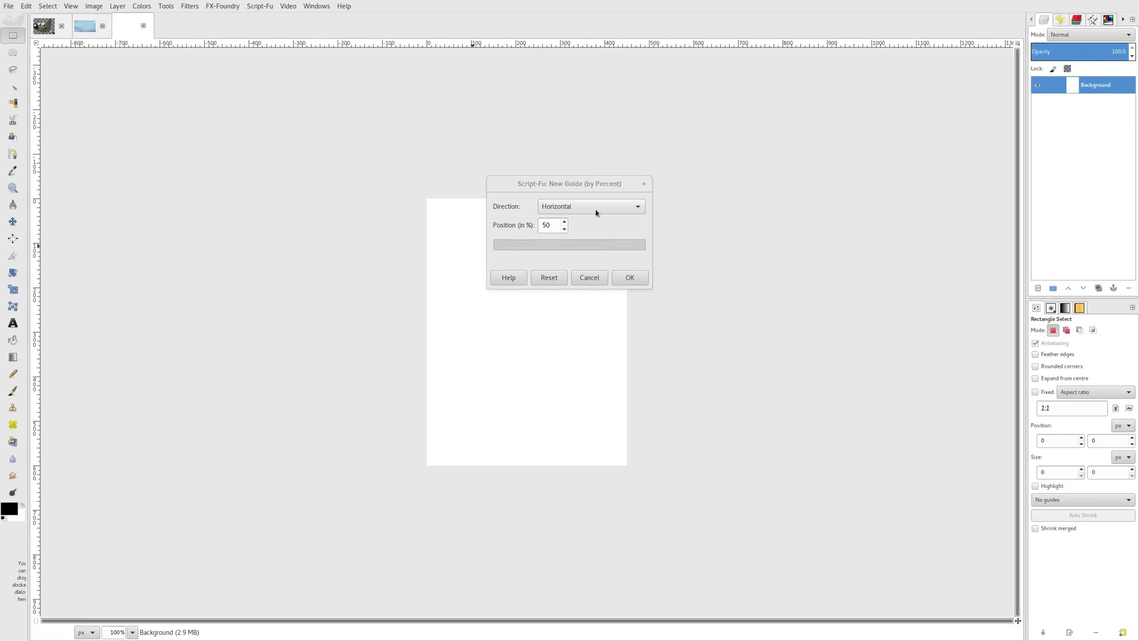
click(558, 225)
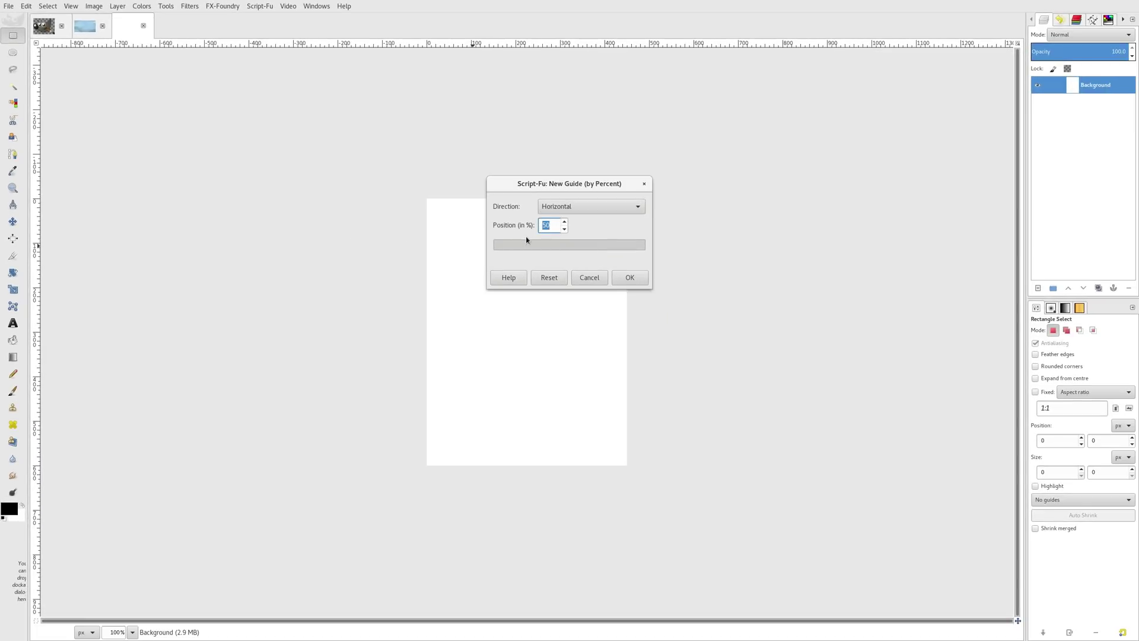
click(633, 281)
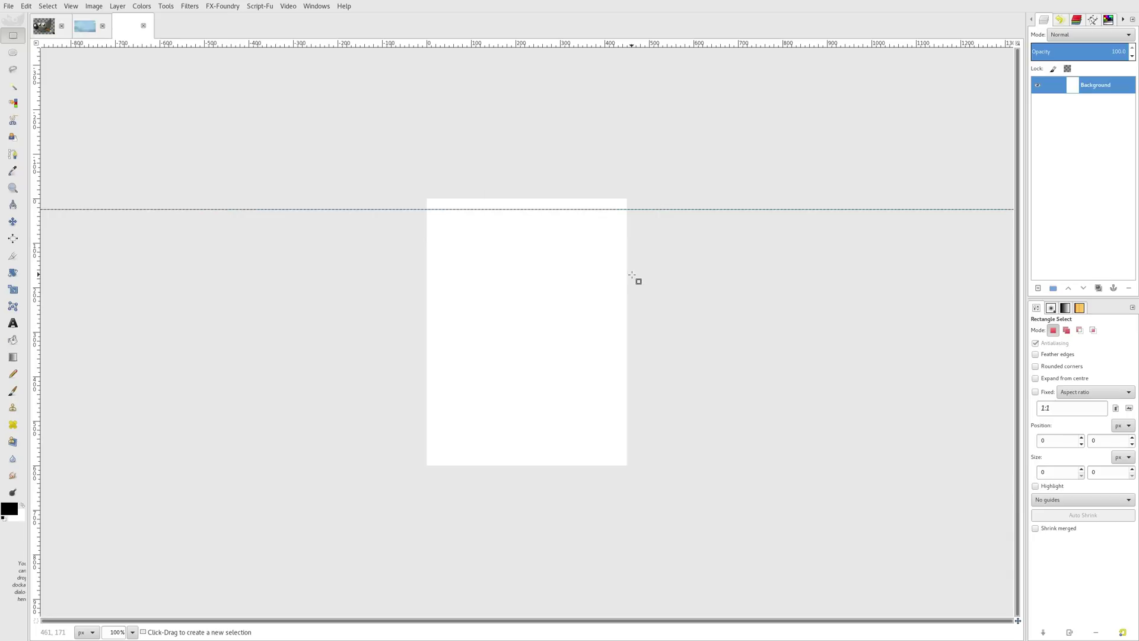
- Add a vertical guide at 4% of the image width
click(95, 7)
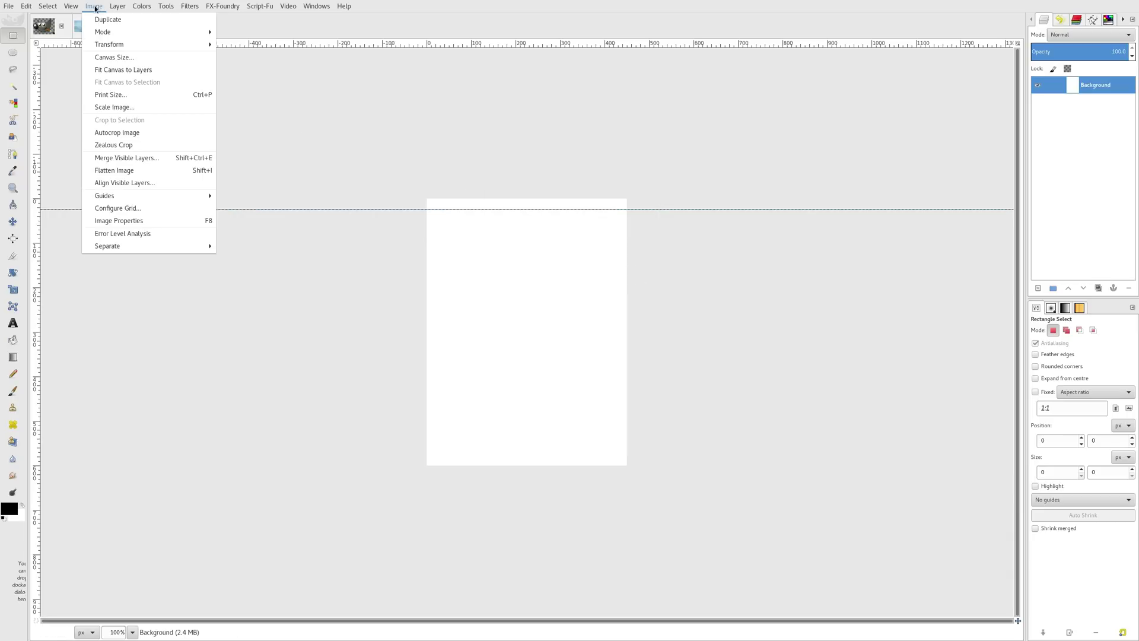
mouse_move(133, 201)
click(267, 195)
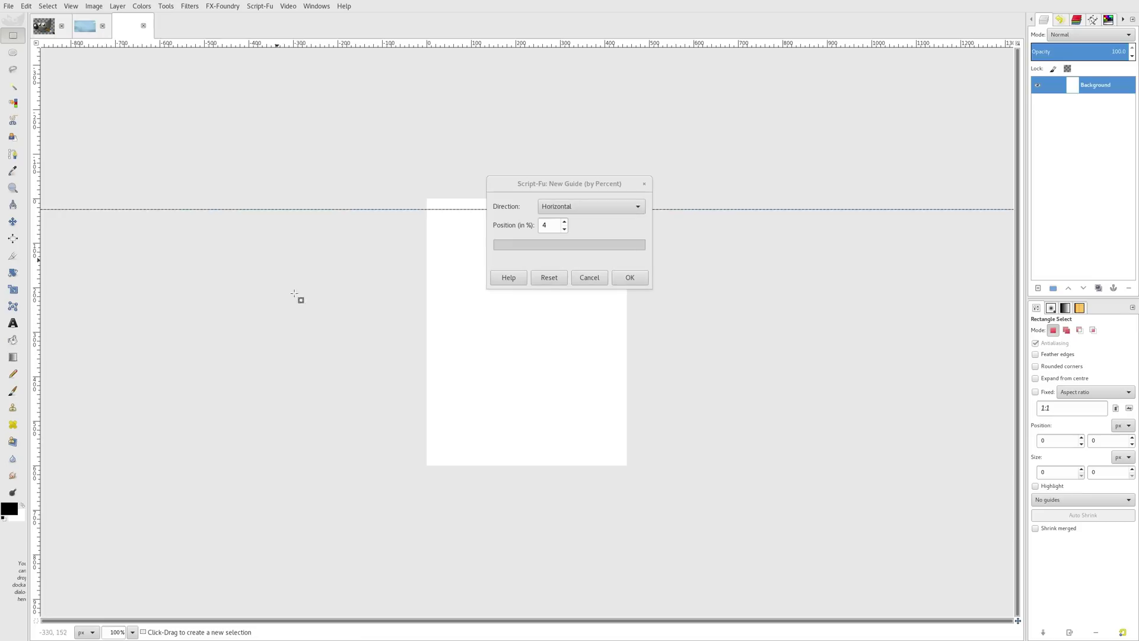
click(624, 209)
click(615, 224)
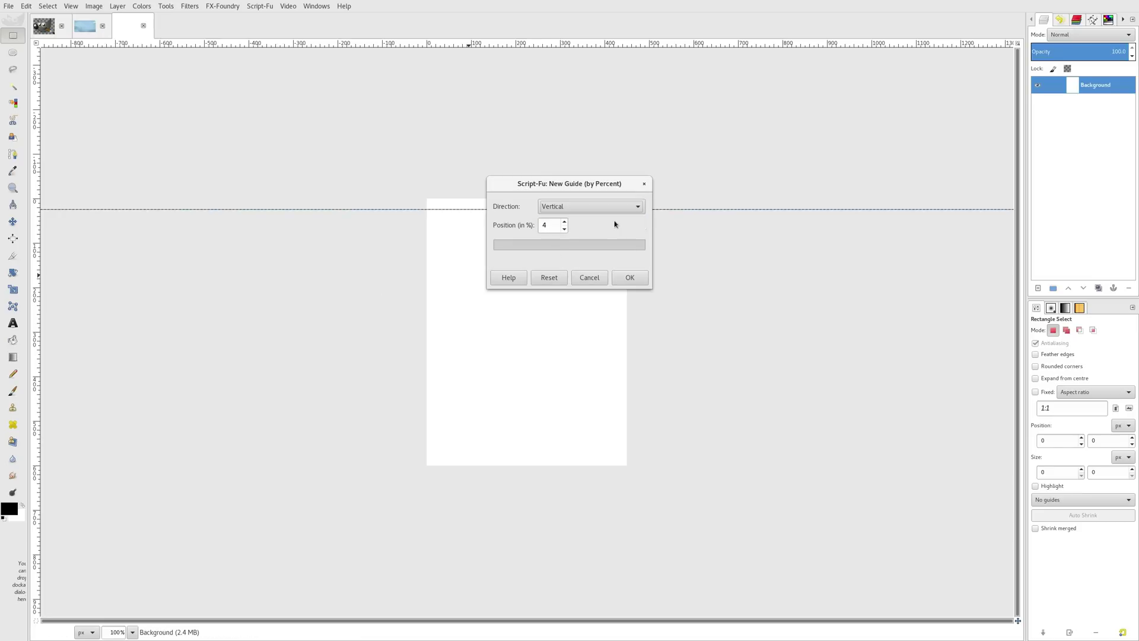
click(628, 277)
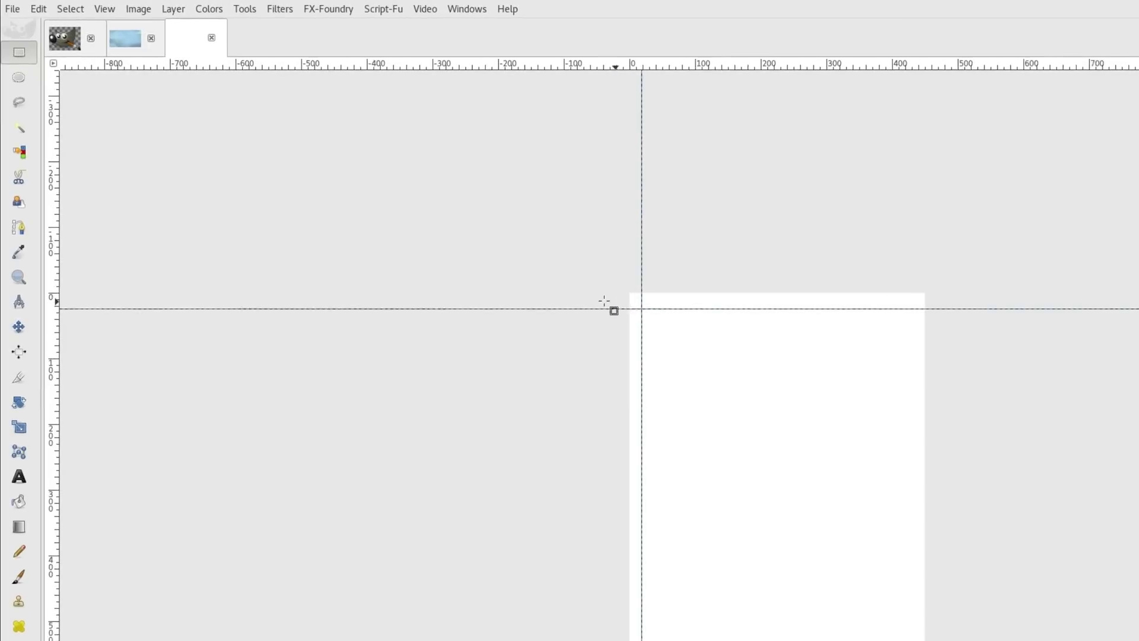
click(115, 16)
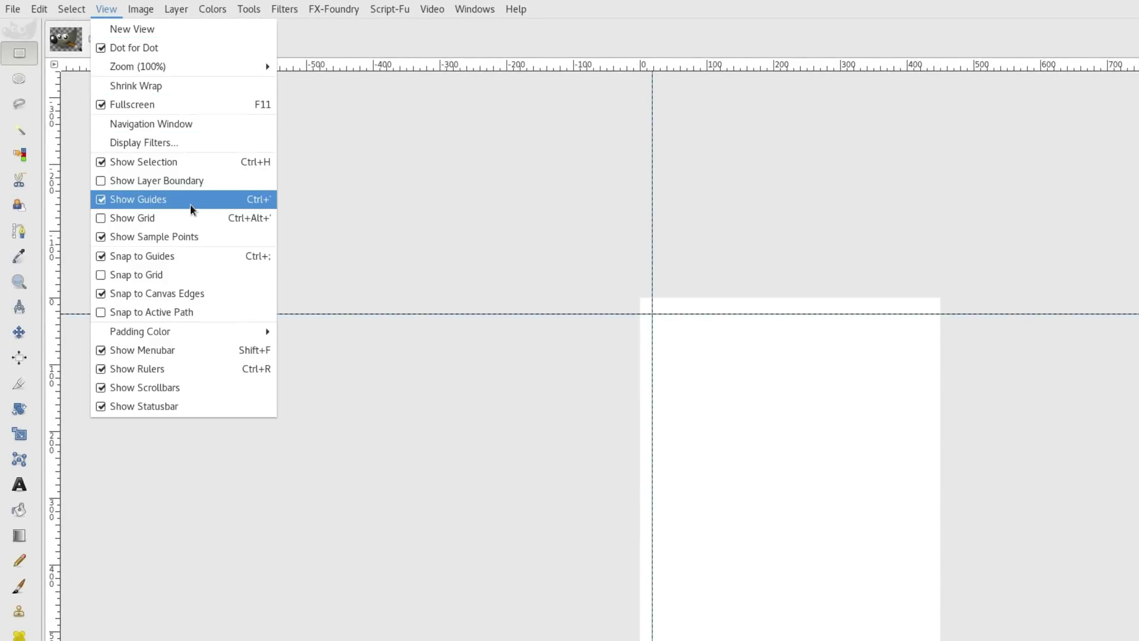
click(611, 38)
- Add a second vertical guide at 96% of the width
click(150, 13)
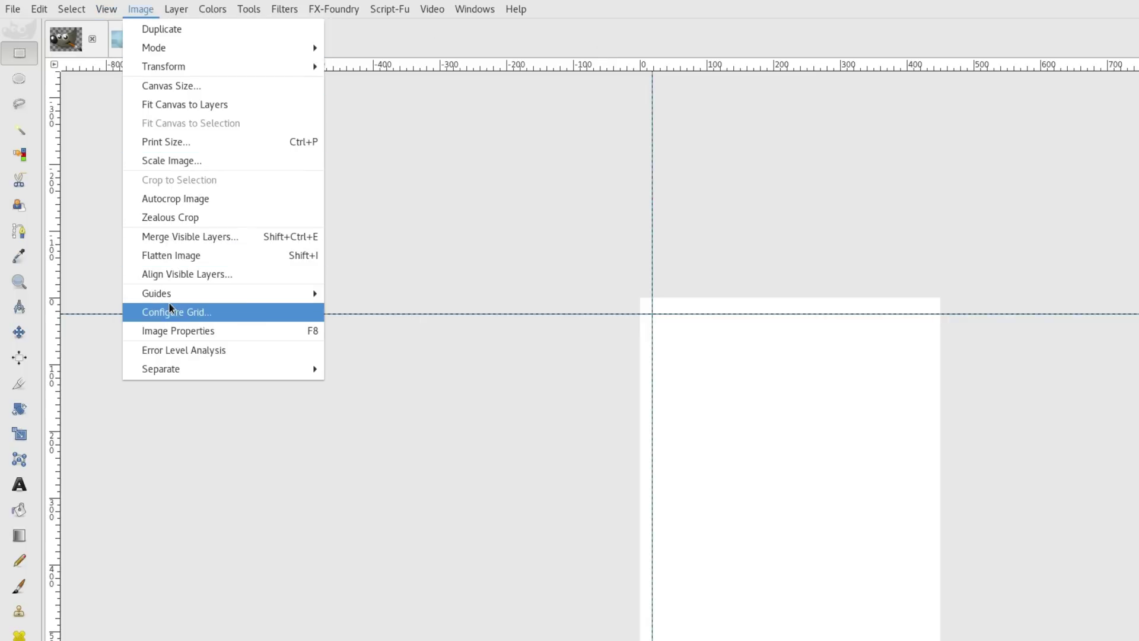
mouse_move(178, 296)
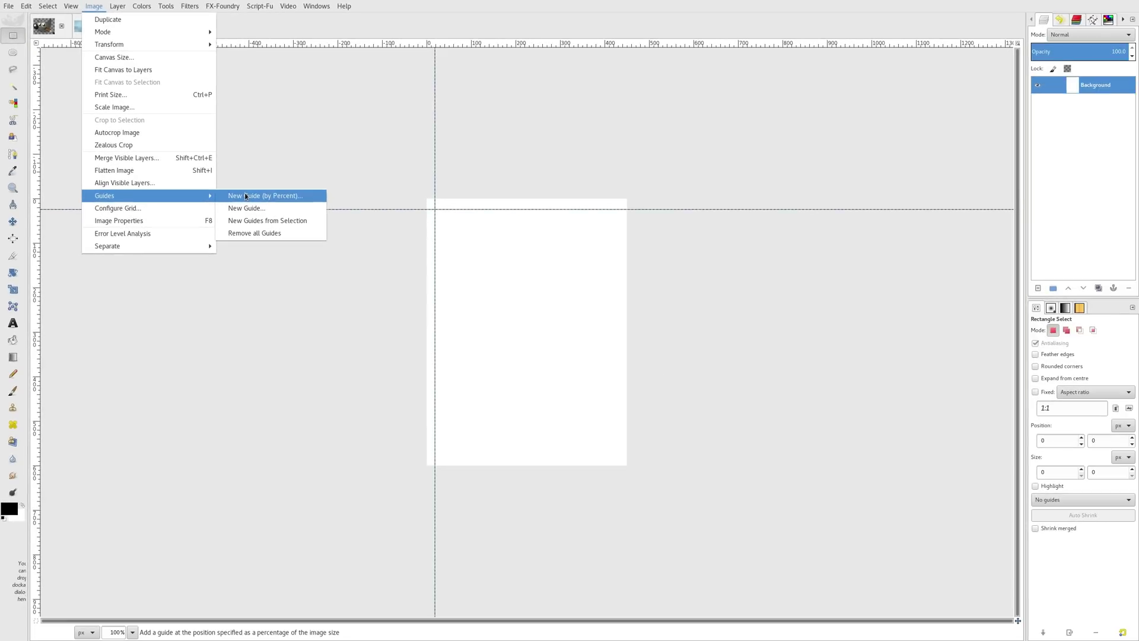
click(367, 294)
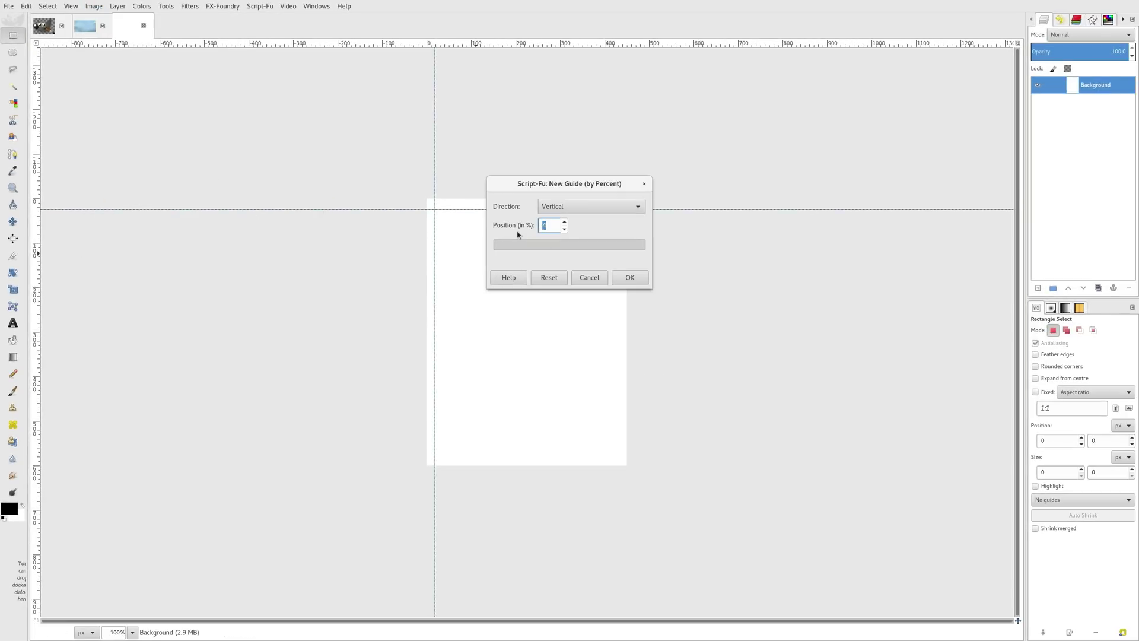
click(636, 279)
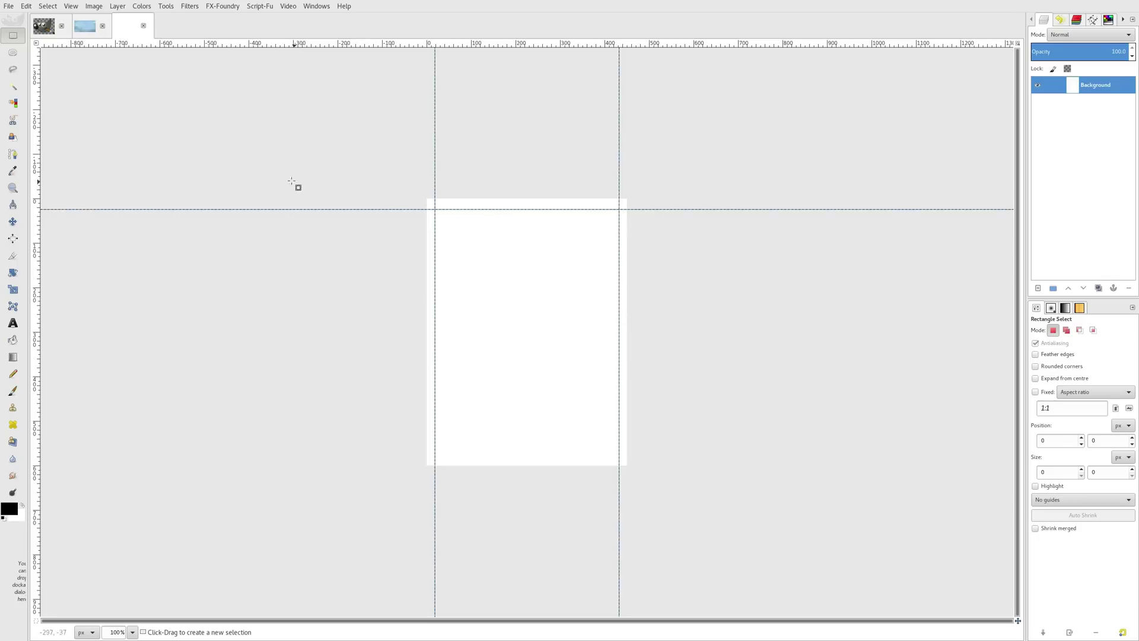
- Add a horizontal guide at 90% of the height for the bottom margin
click(93, 6)
mouse_move(146, 195)
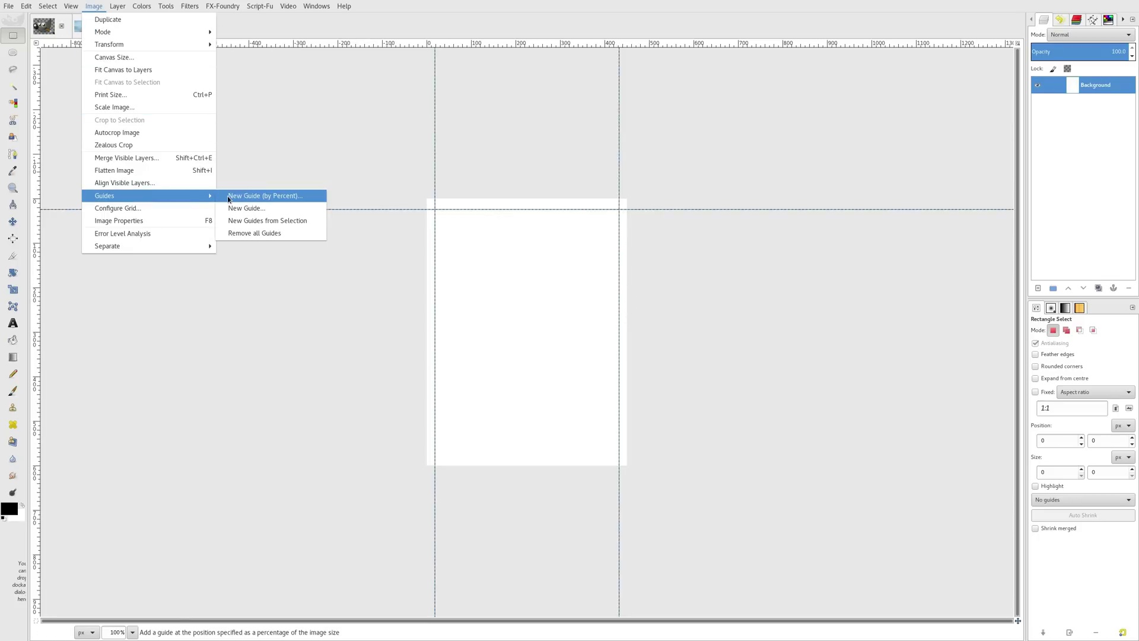
click(243, 197)
click(600, 207)
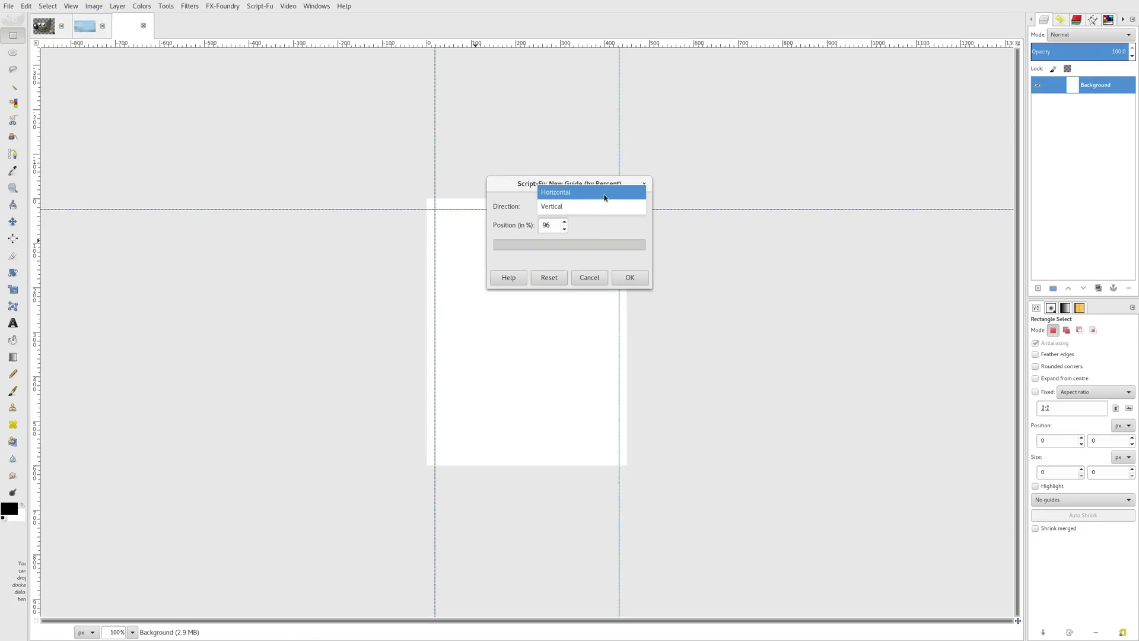
click(600, 188)
click(552, 225)
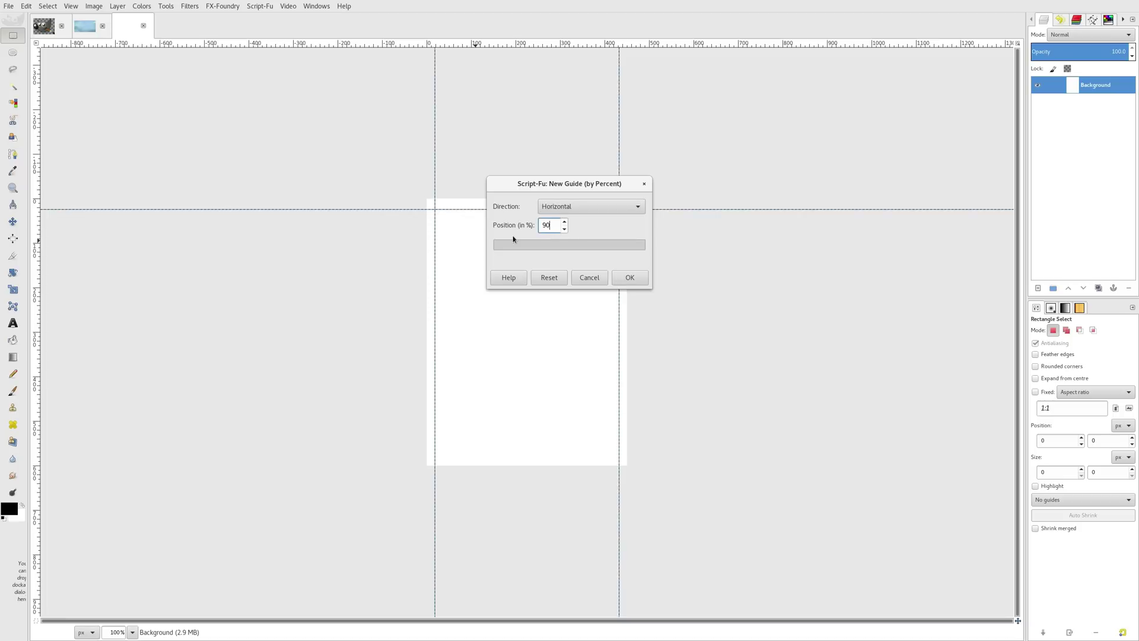
click(613, 279)
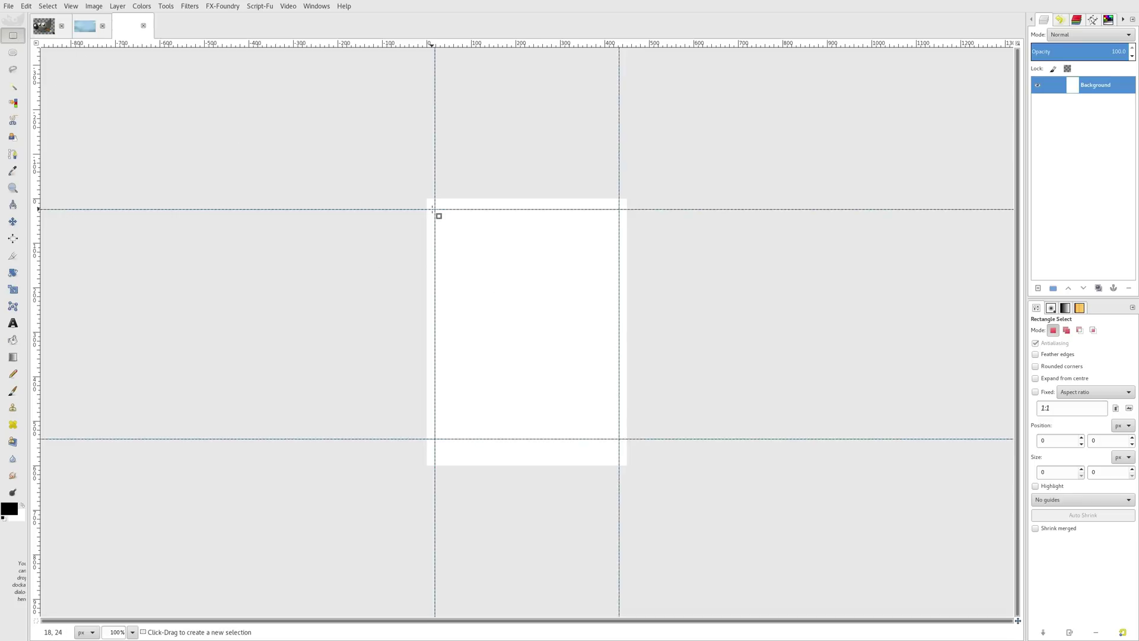
- Rectangle-select the guide frame at exactly 414 × 516, then return to adwaita-blue.png
drag(437, 212, 624, 441)
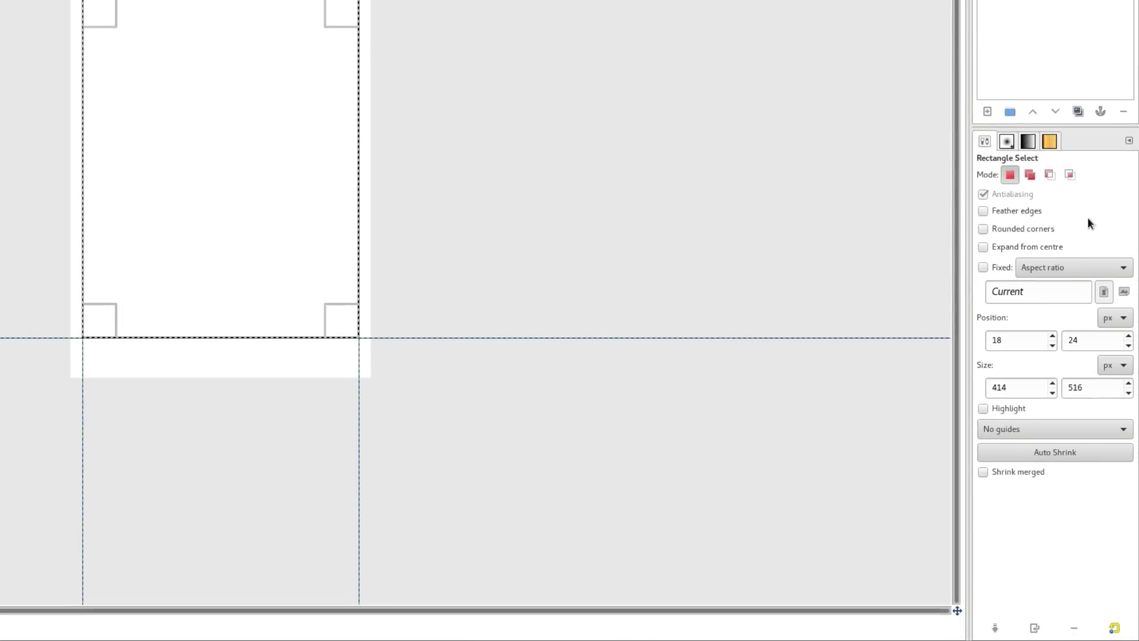
click(1019, 388)
double_click(1019, 389)
double_click(1078, 387)
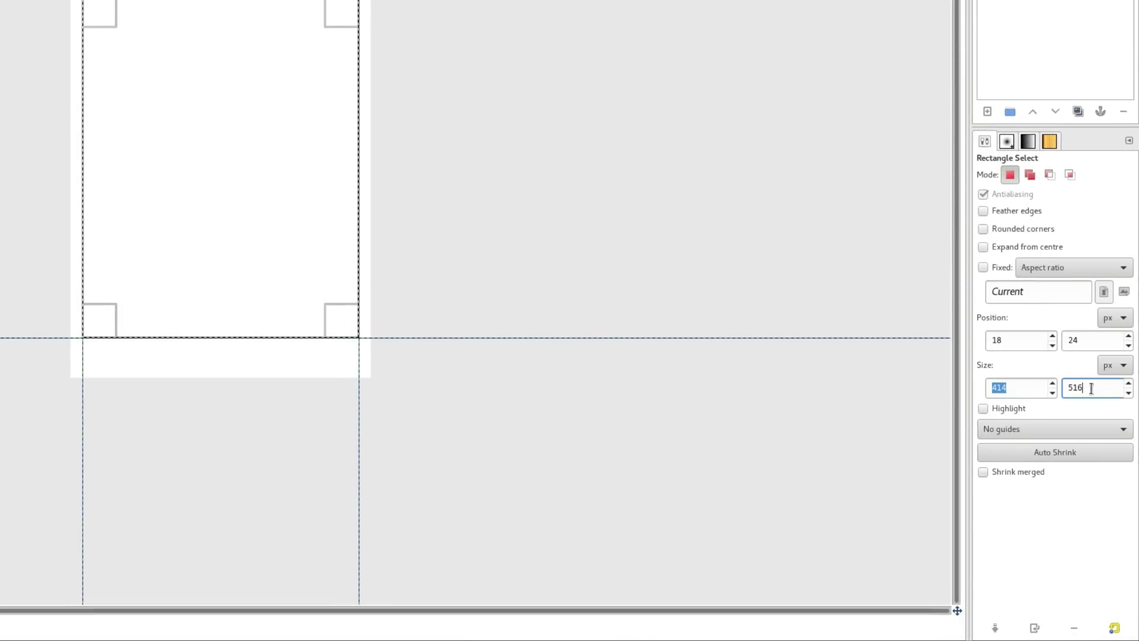
click(1028, 386)
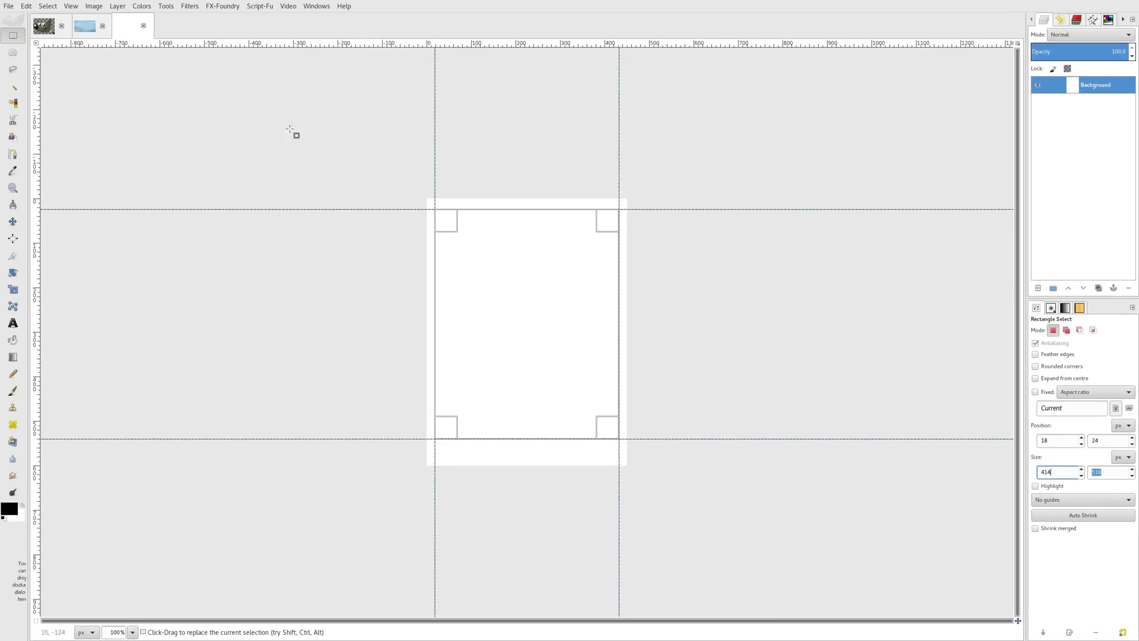
click(86, 33)
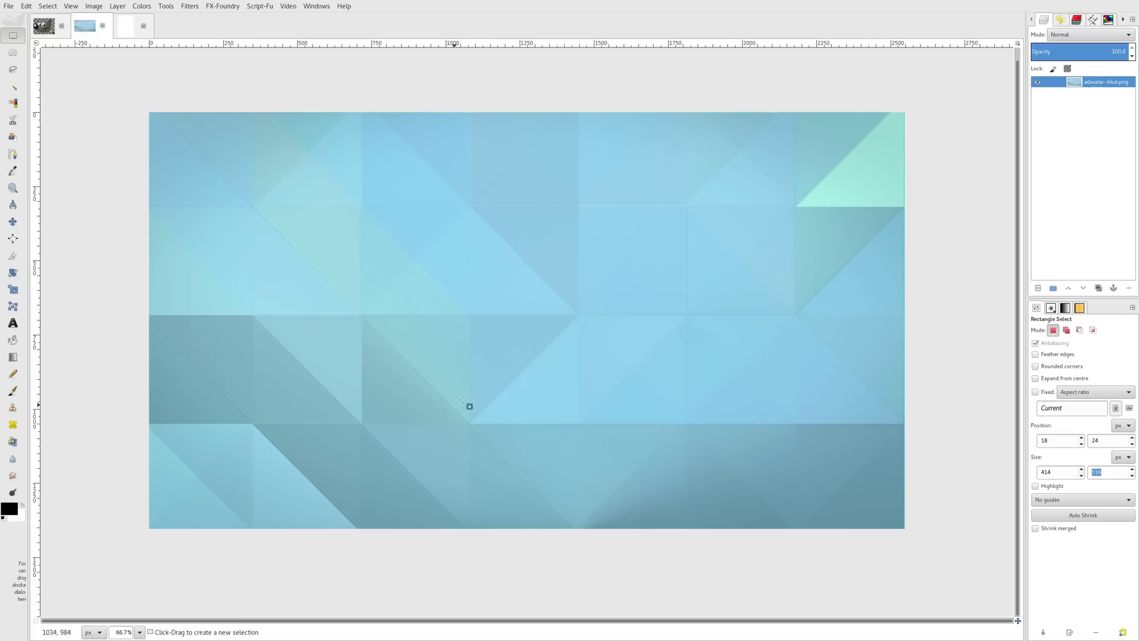
- Set the Crop tool to a fixed portrait aspect ratio of 414:516
click(42, 33)
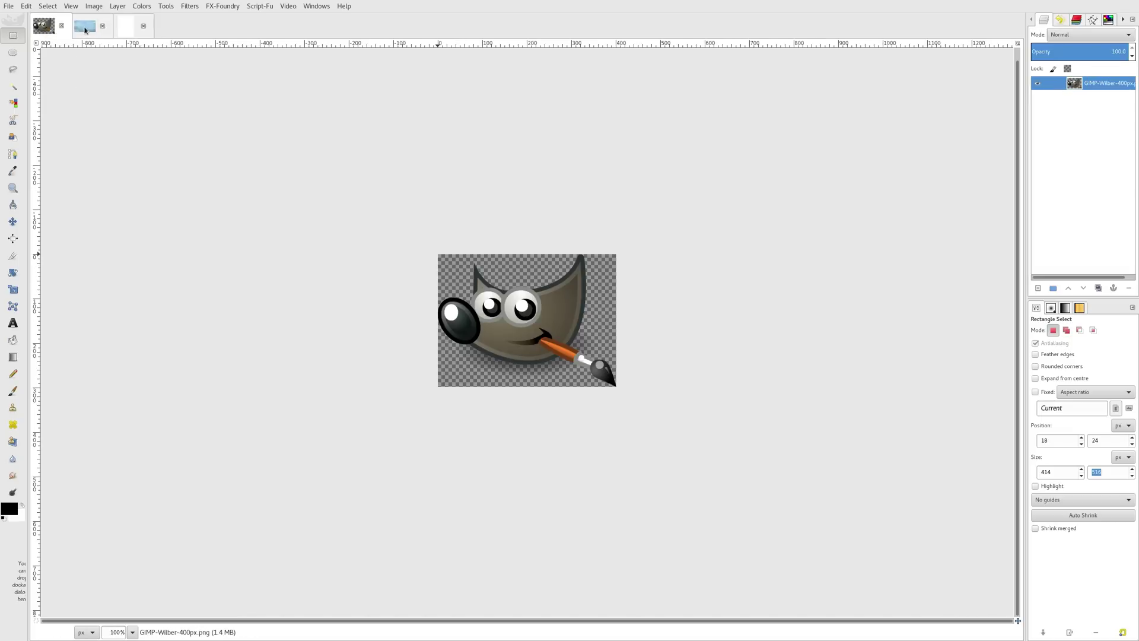
click(85, 26)
click(18, 259)
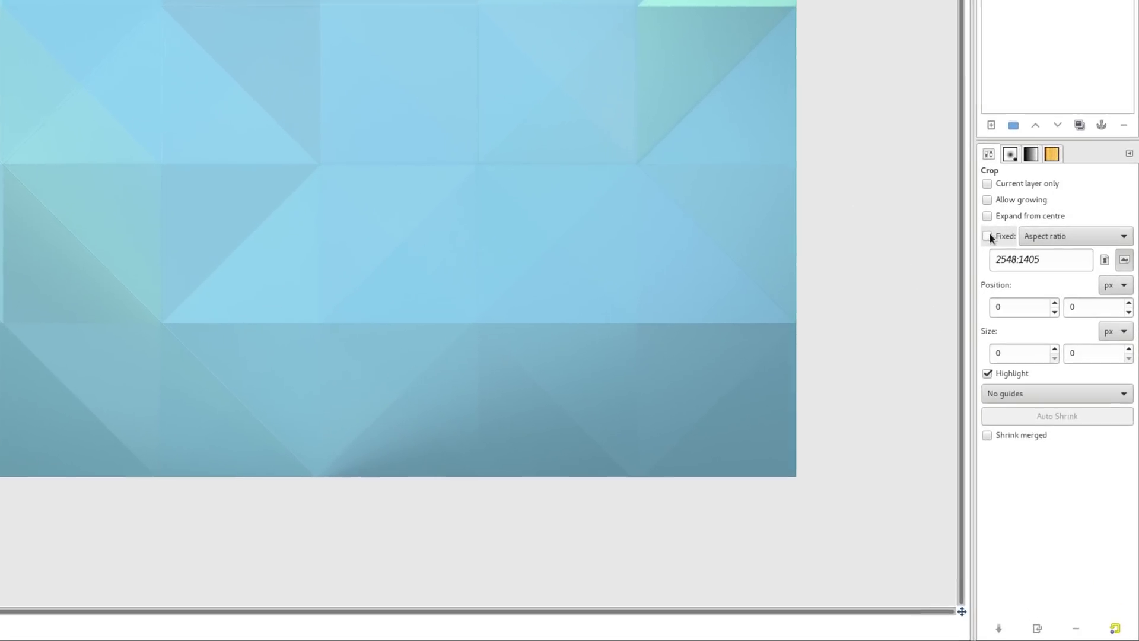
click(1017, 315)
click(1104, 249)
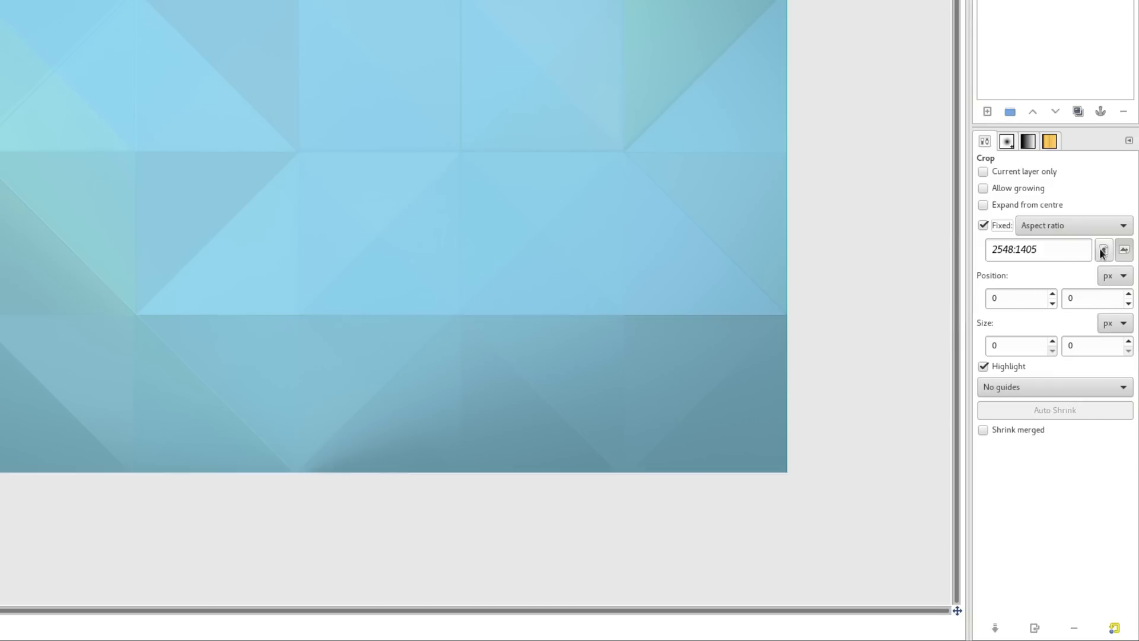
triple_click(1039, 249)
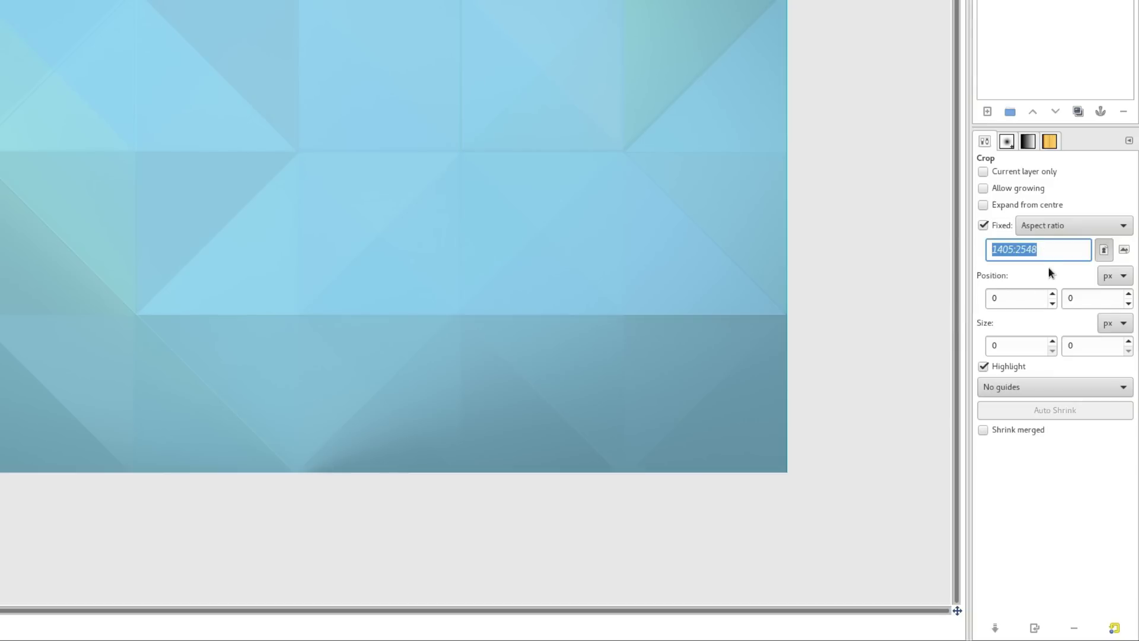
text(414:516)
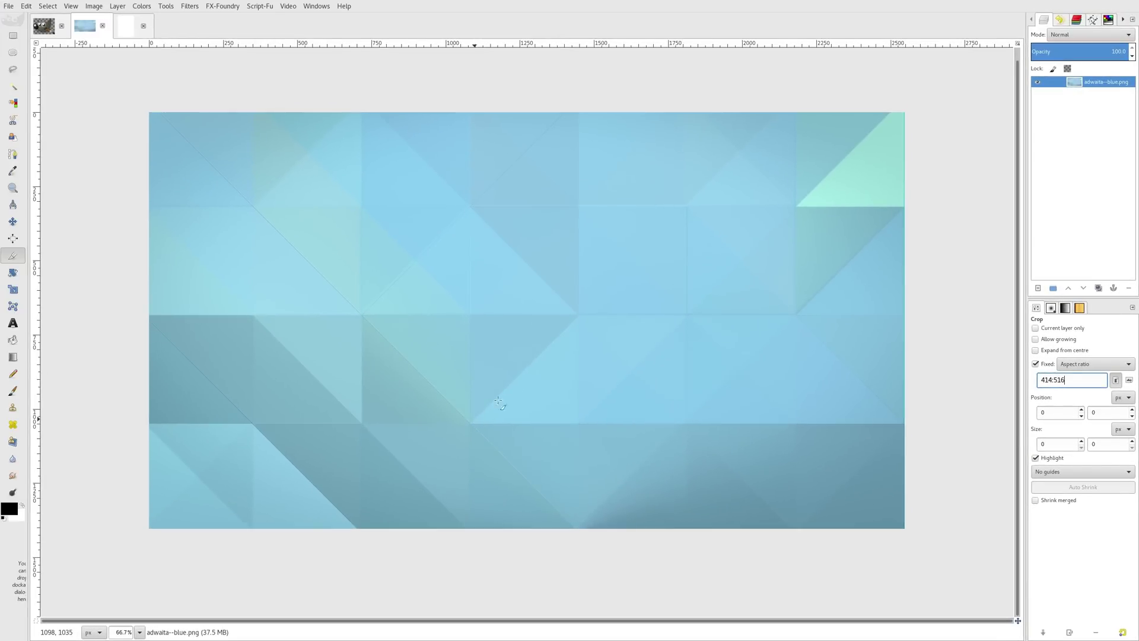
- Crop the blue wallpaper to a 704 × 877 portrait region
drag(476, 420, 683, 160)
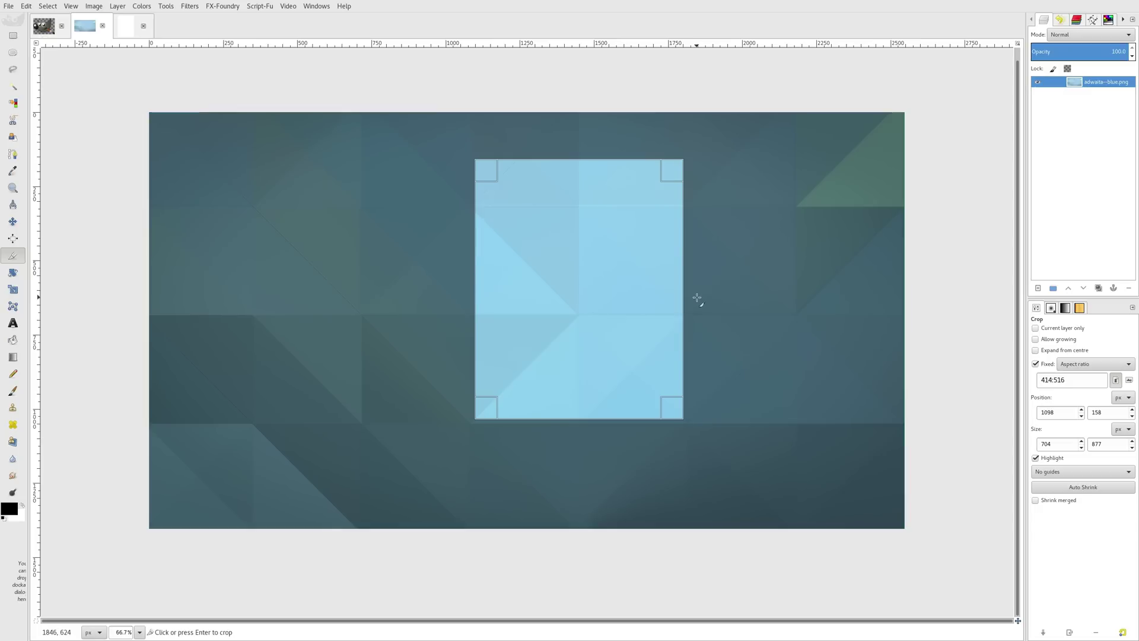
key(Return)
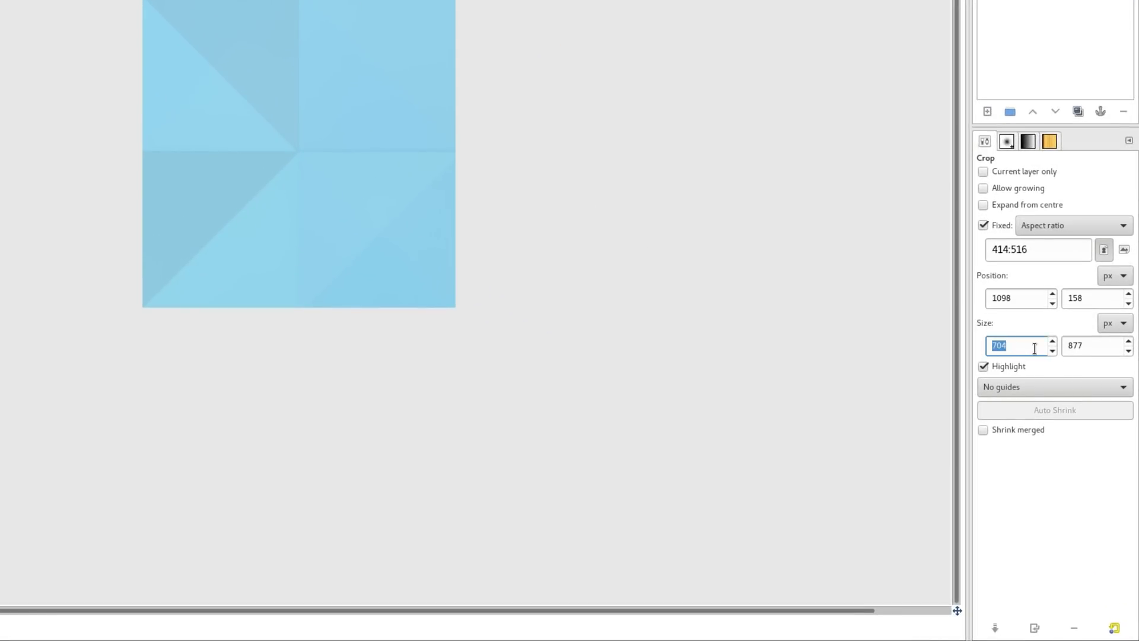
key(Tab)
click(1025, 345)
click(1080, 344)
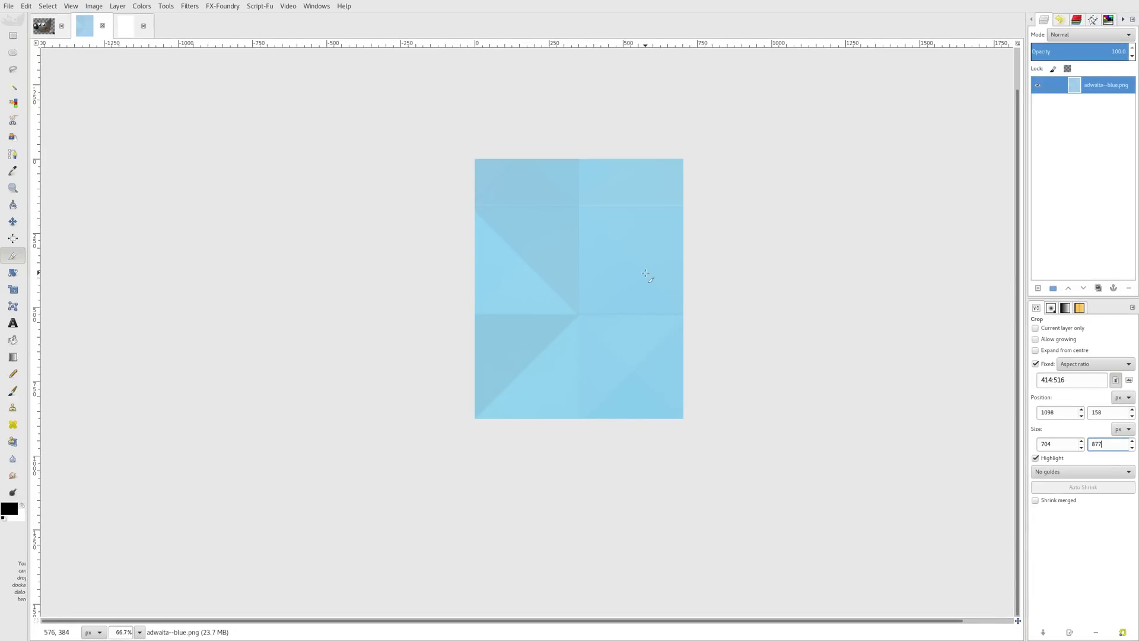
- Scale the cropped blue image to width 414, giving height 516
scroll(645, 274, up, 1)
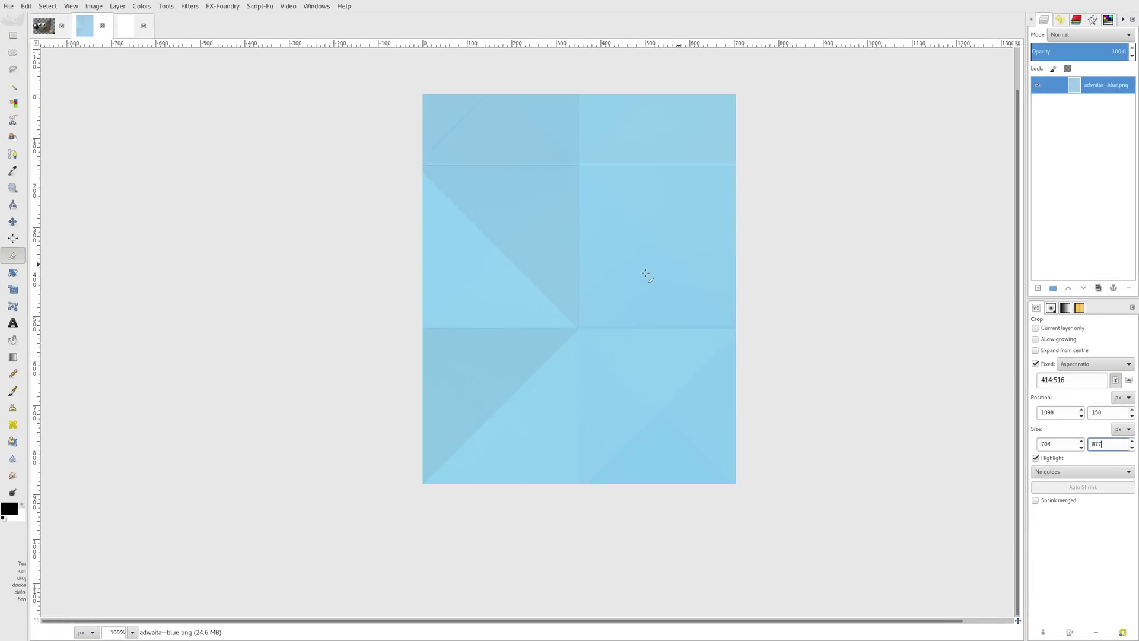
click(97, 10)
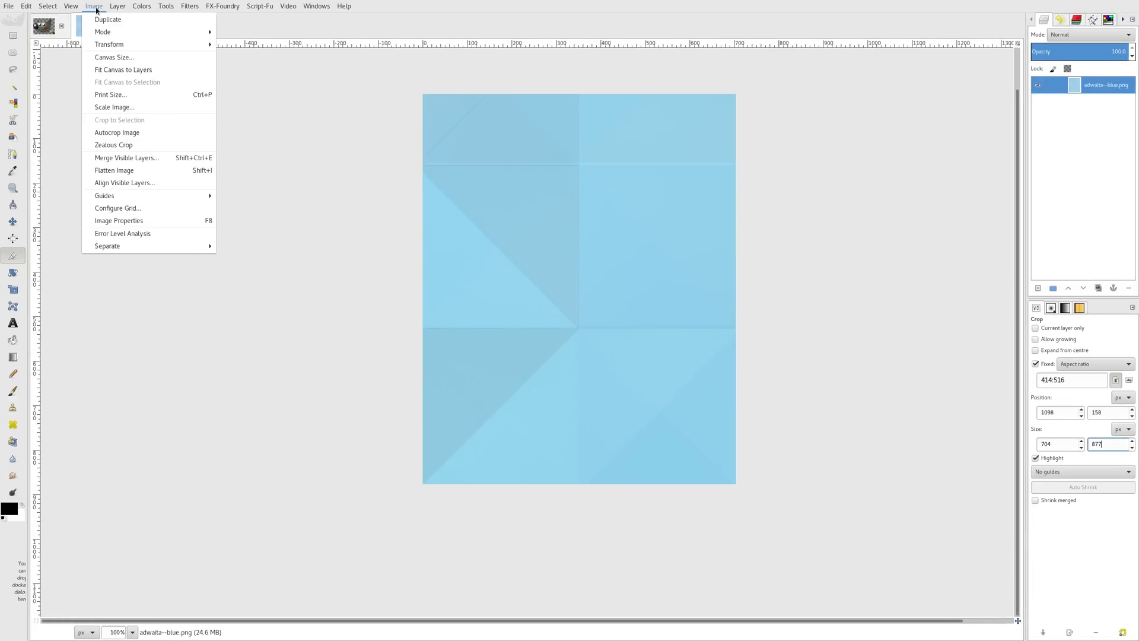
click(141, 107)
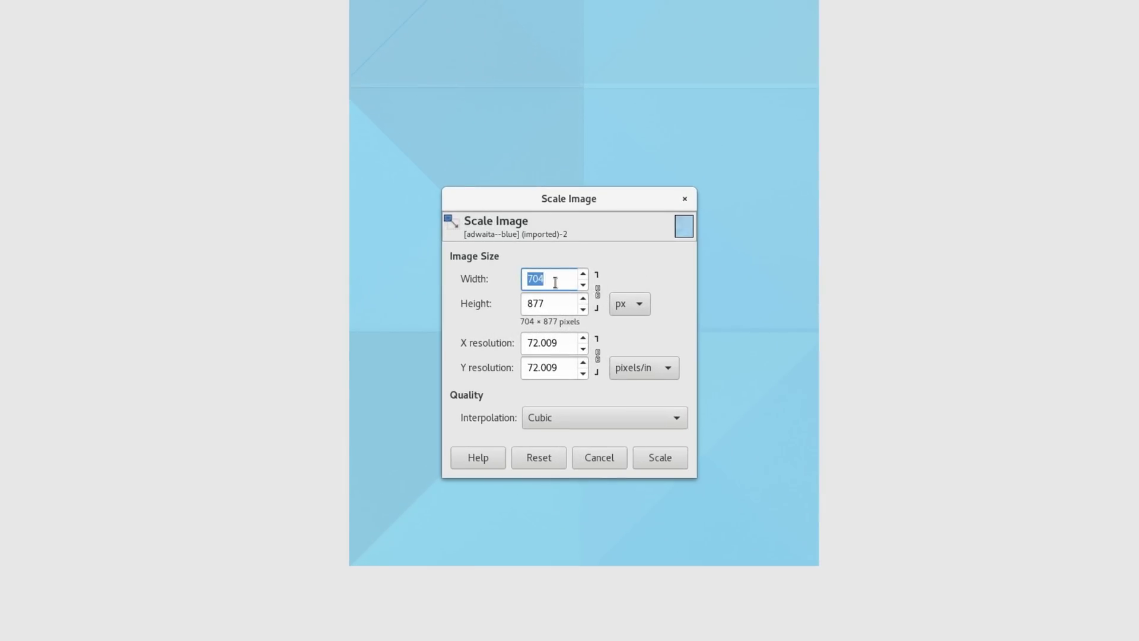
text(414)
click(553, 309)
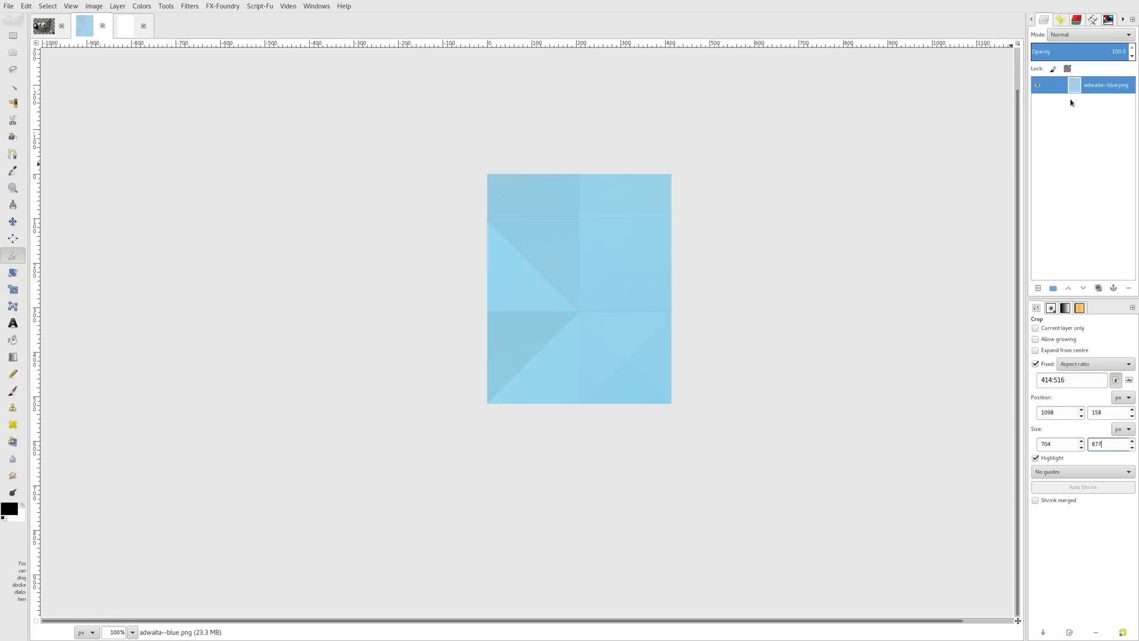
- Copy the blue image into the splash canvas as a layer, align it to the guides, hide guides
drag(1072, 86, 510, 365)
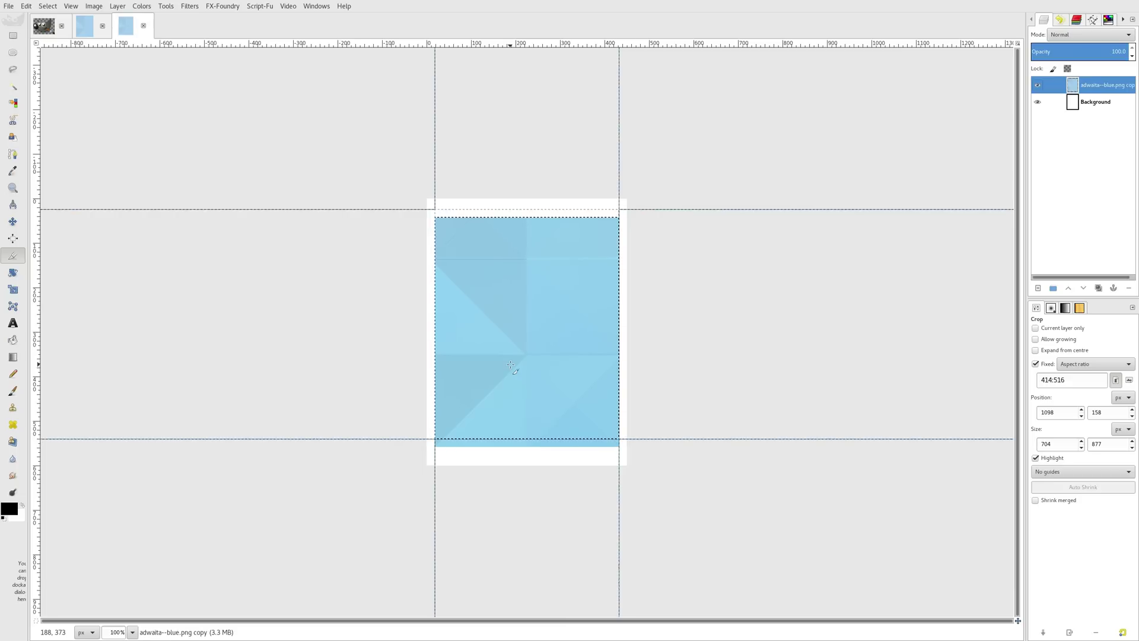
click(12, 223)
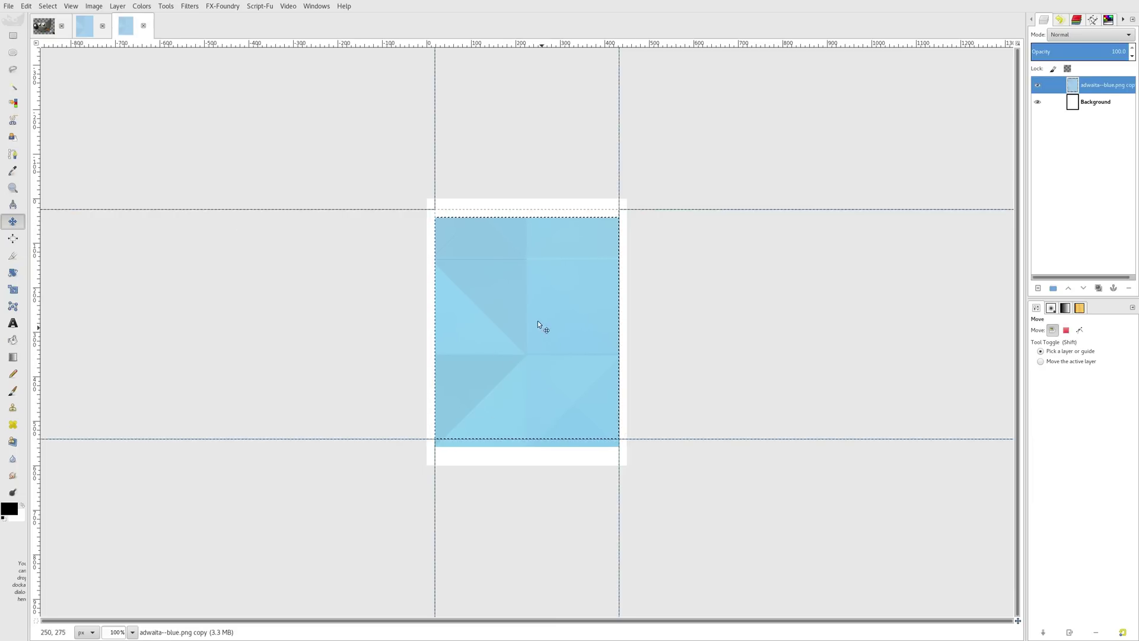
mouse_move(538, 318)
mouse_down()
mouse_move(493, 308)
mouse_move(534, 311)
mouse_up()
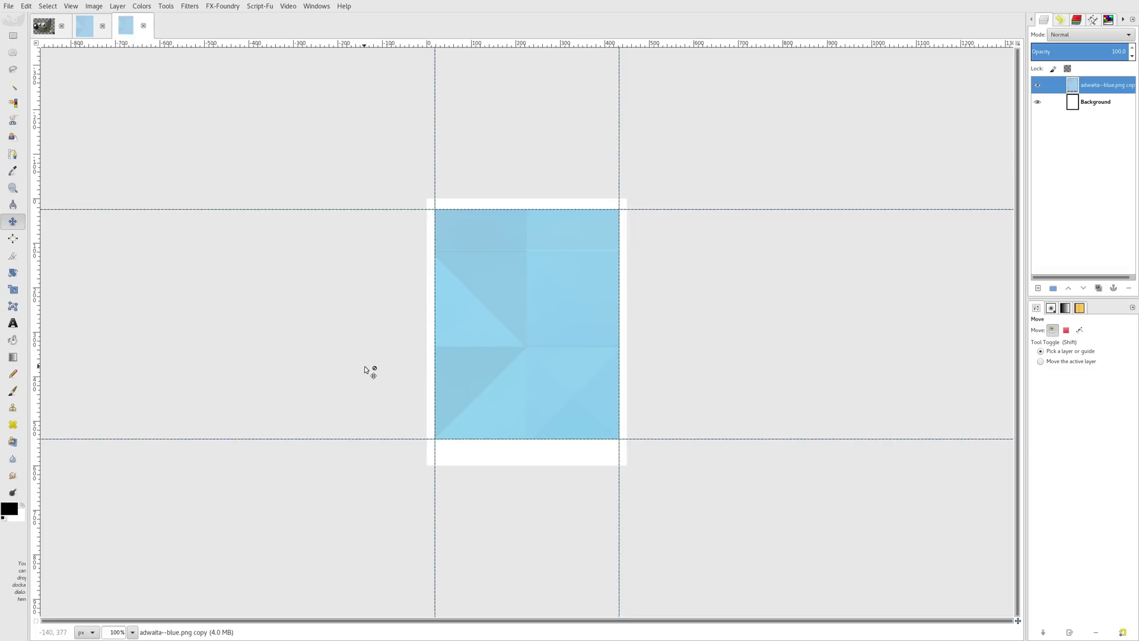
key(ctrl+shift+t)
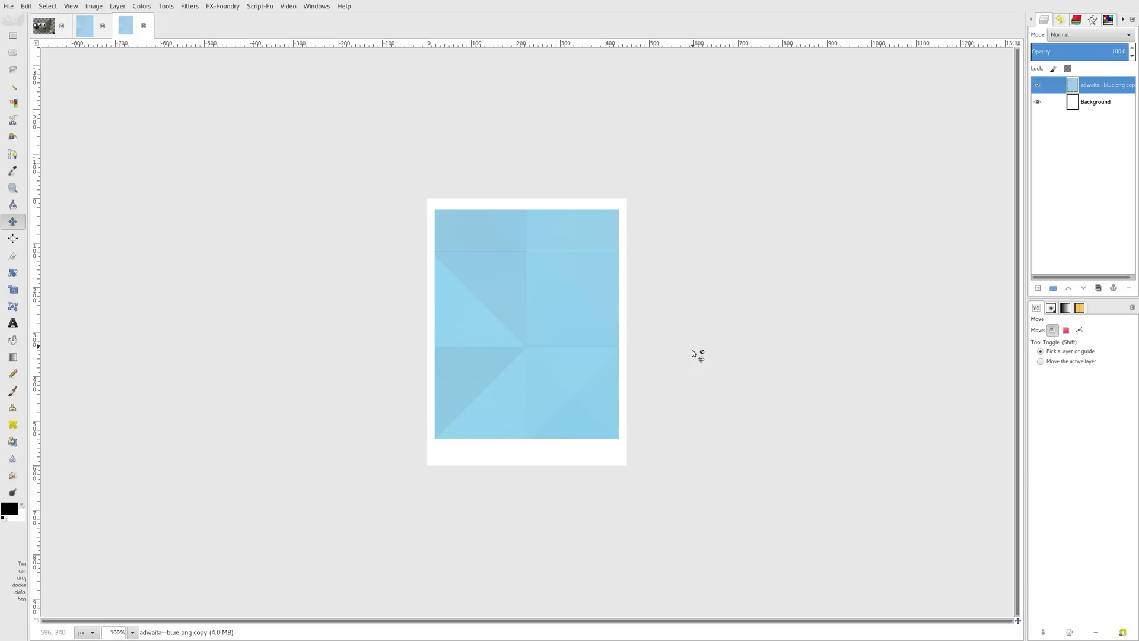
- Close the original blue wallpaper image, discarding its unsaved changes
click(86, 30)
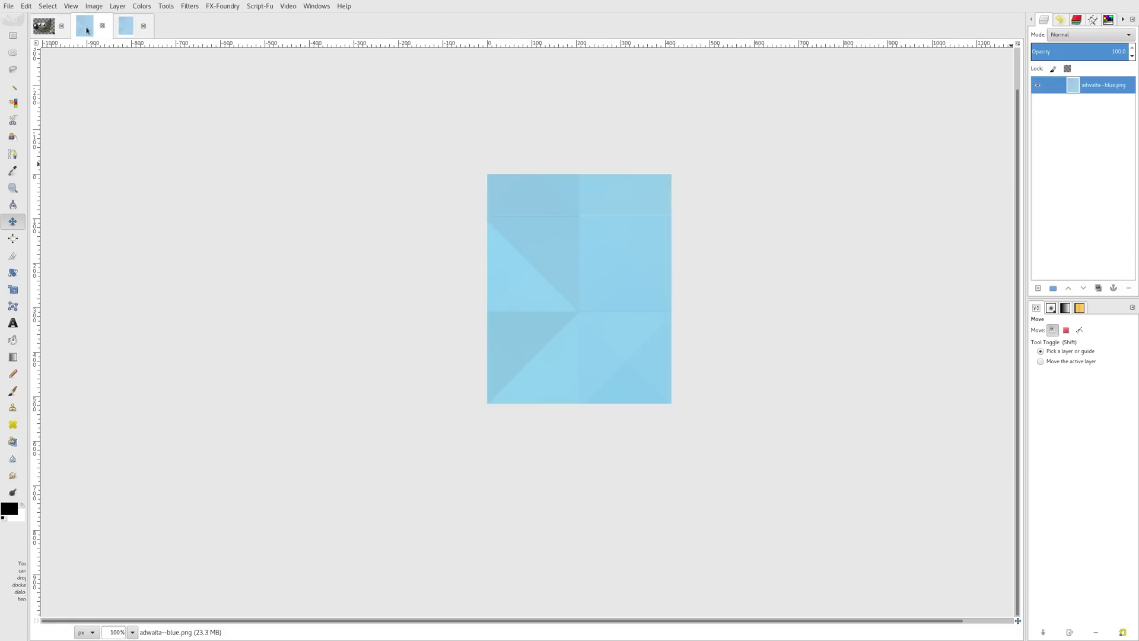
click(102, 25)
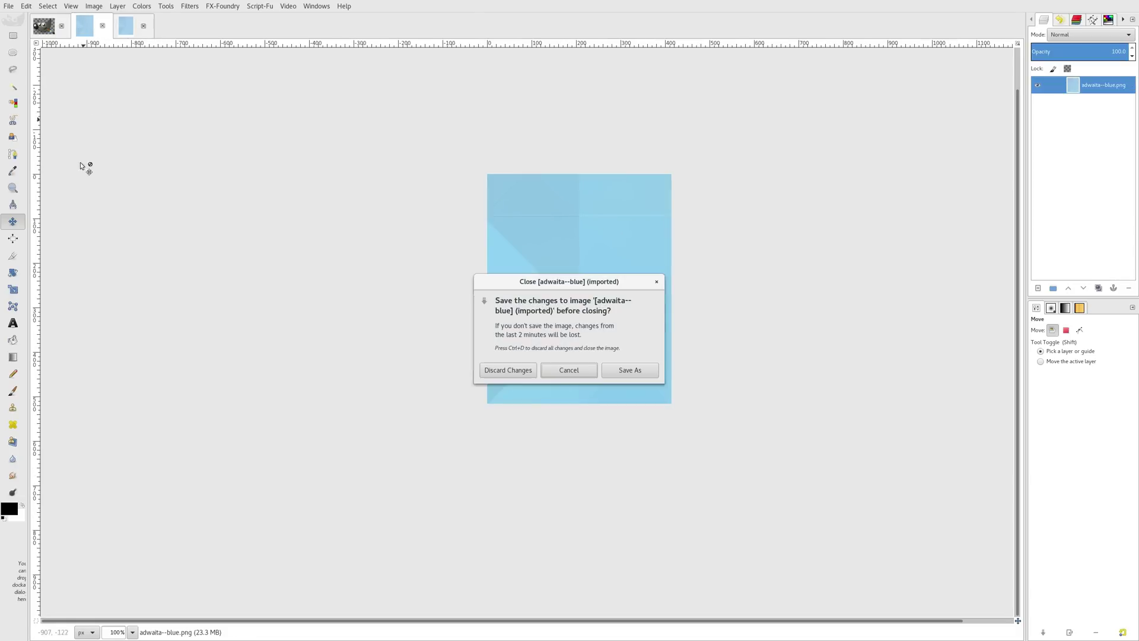
click(508, 371)
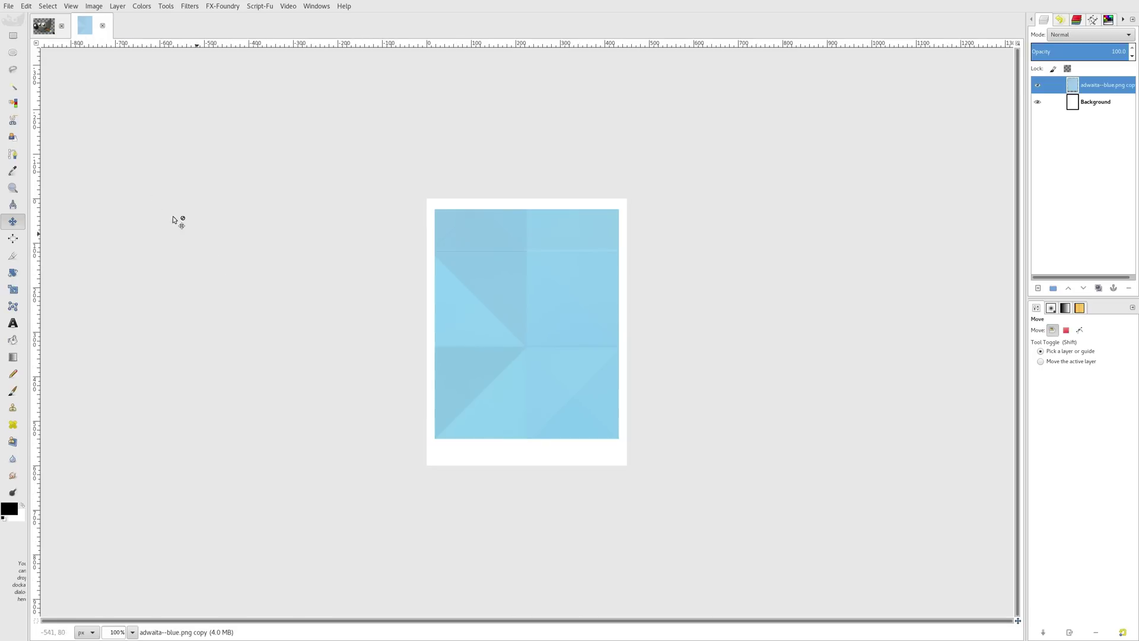
- Copy the Wilber layer into the splash image and move it toward the panel top
click(36, 28)
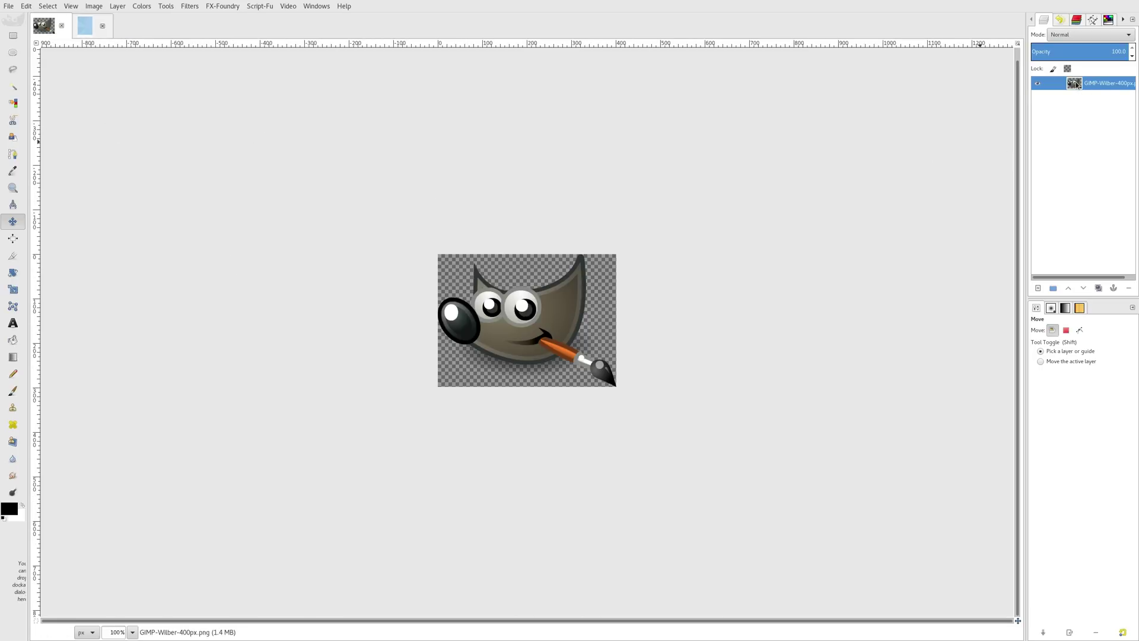
drag(1068, 93, 549, 287)
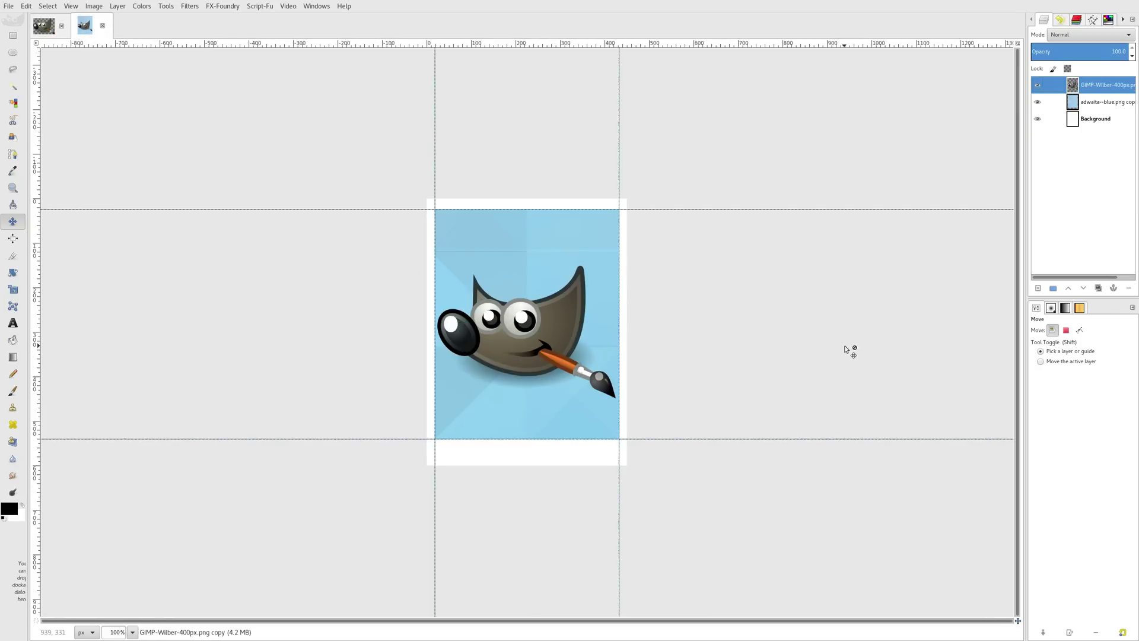
drag(534, 359, 528, 283)
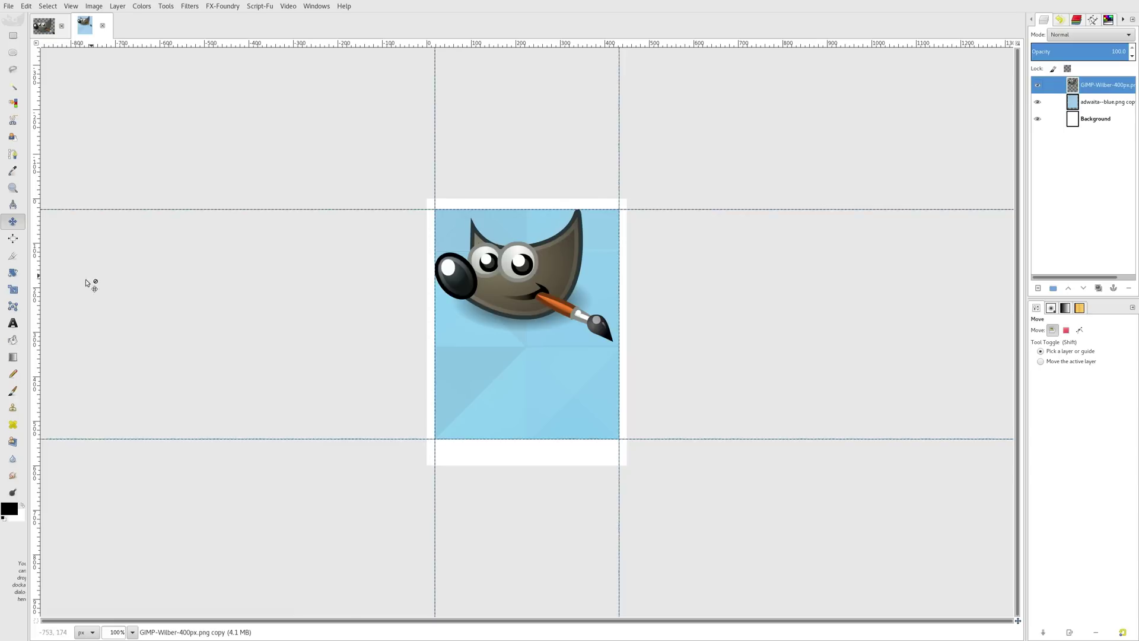
- Scale the Wilber layer proportionally to width 350, making it 350 × 260 pixels
click(12, 290)
click(225, 295)
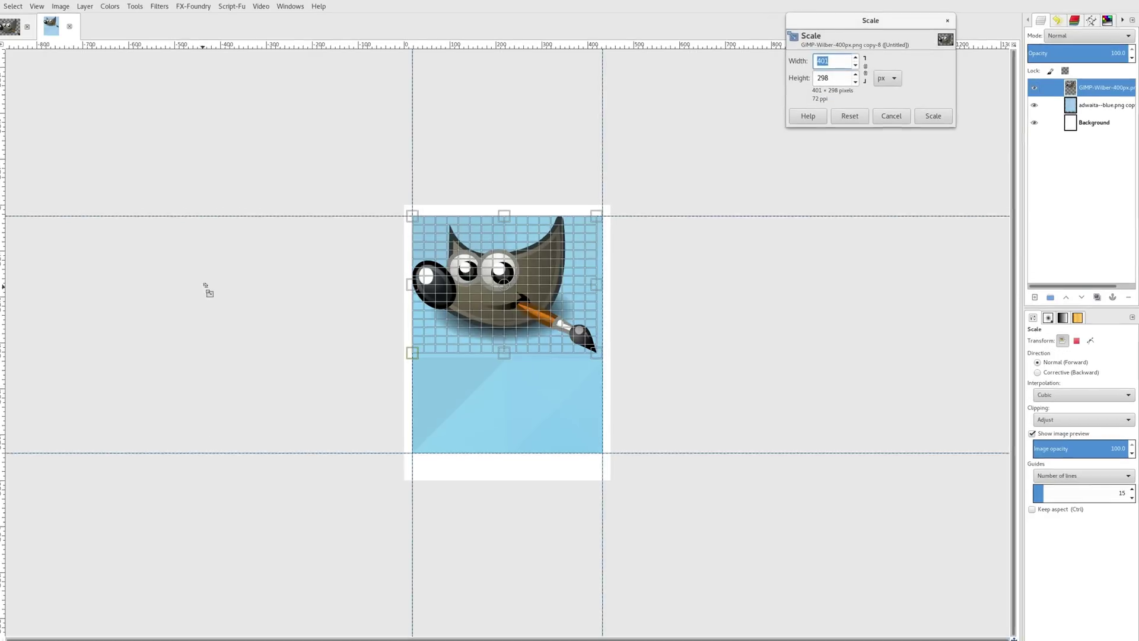
drag(895, 26, 801, 106)
click(613, 226)
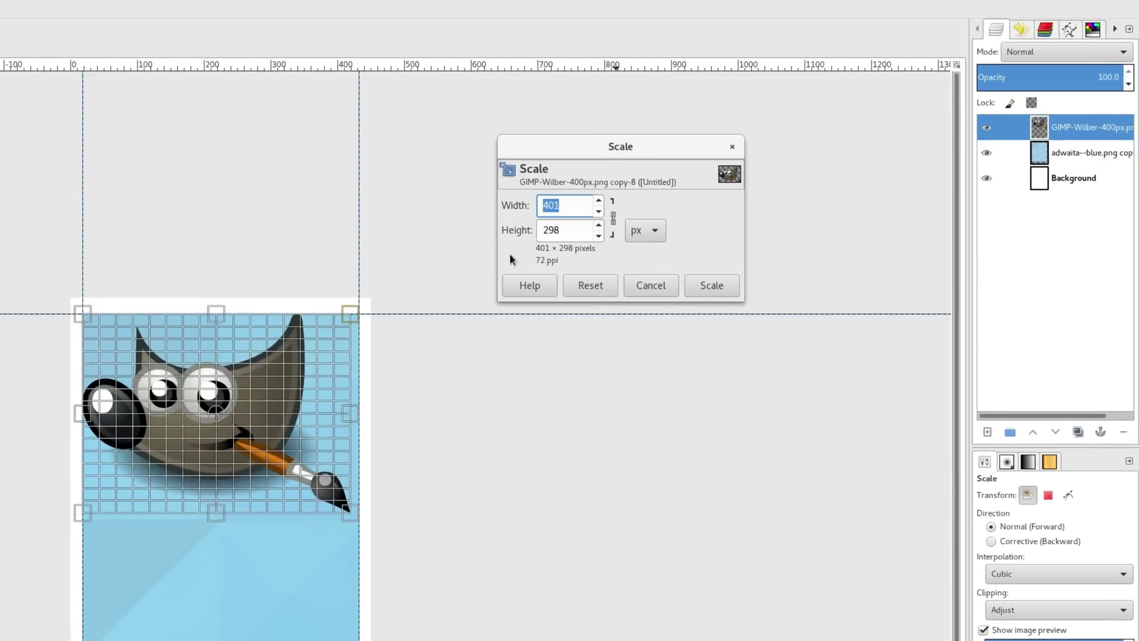
text(350)
click(576, 224)
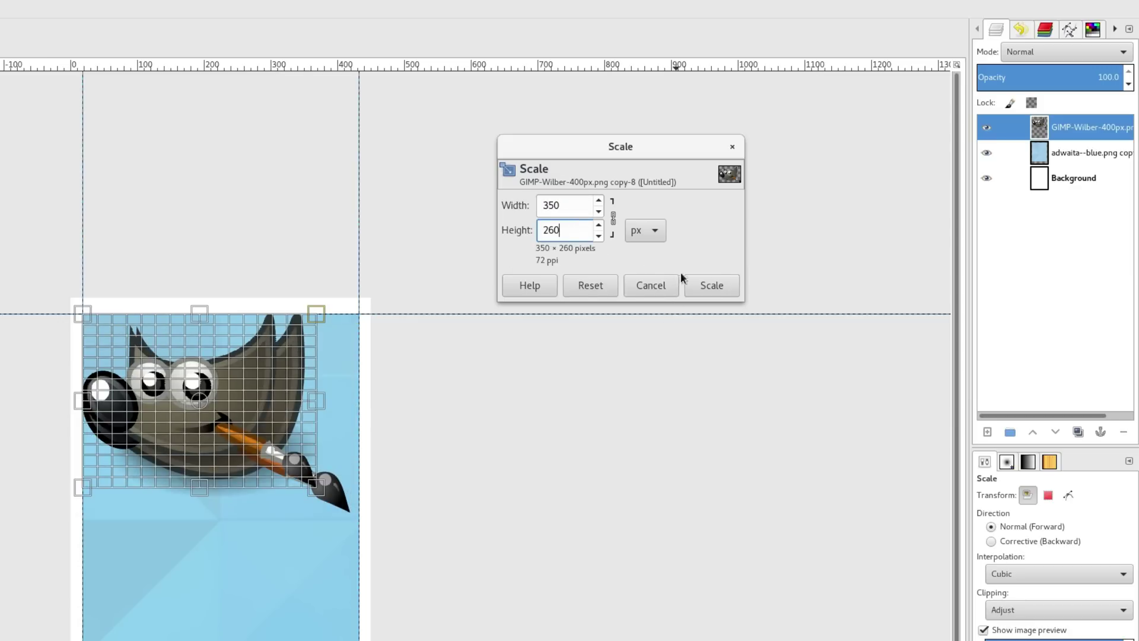
click(712, 285)
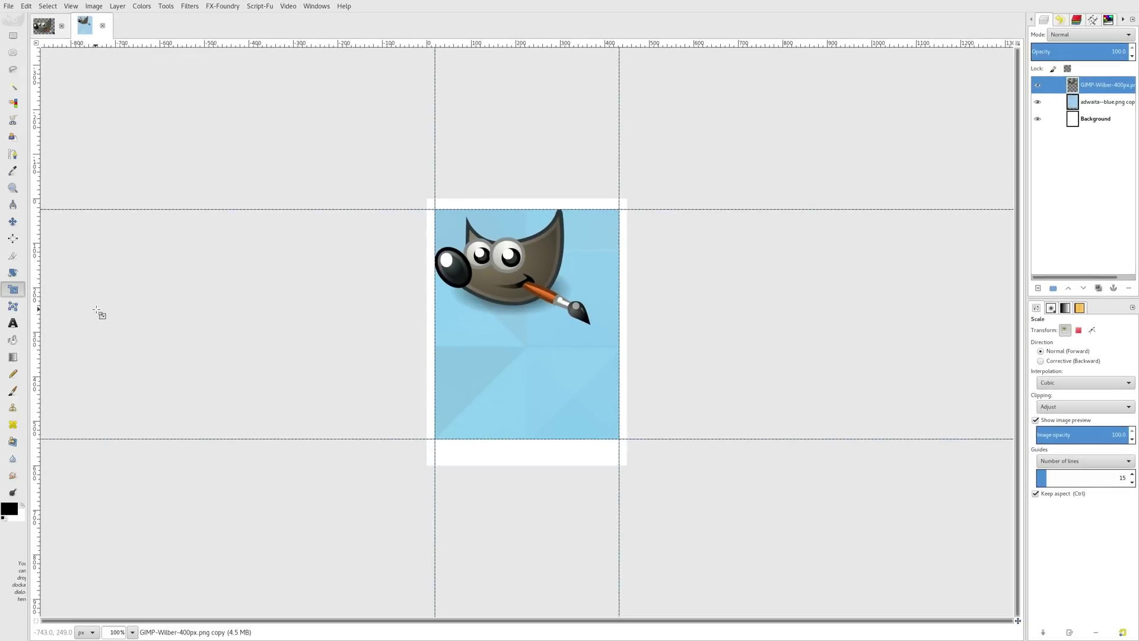
- Reposition Wilber and centre it horizontally on the blue panel with the Align tool
click(13, 221)
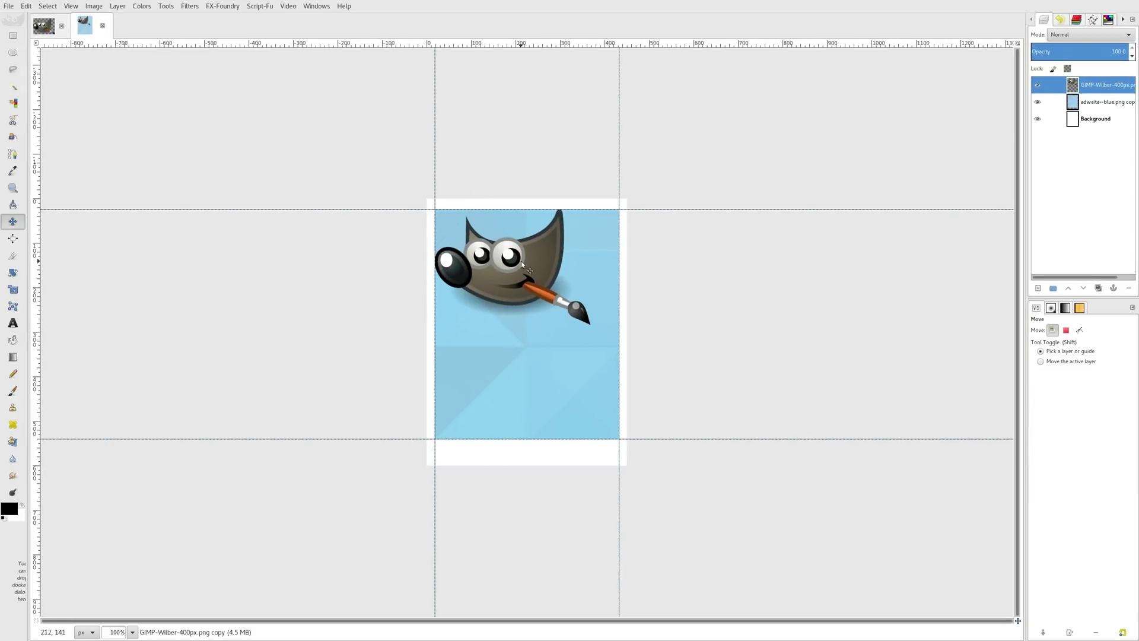
drag(521, 261, 540, 274)
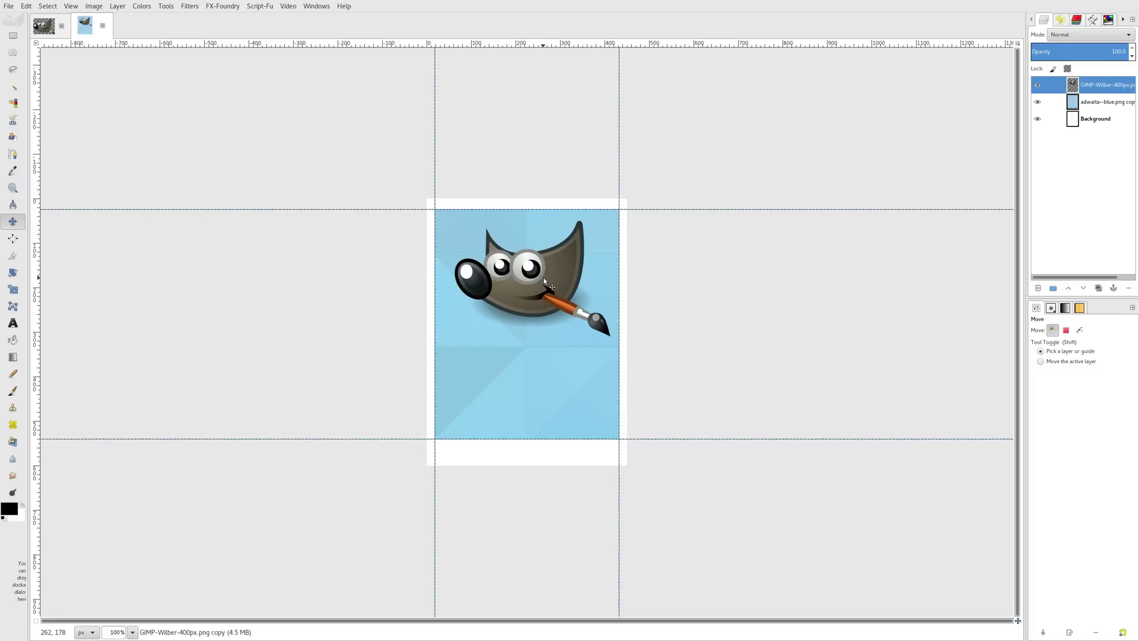
drag(545, 280, 525, 282)
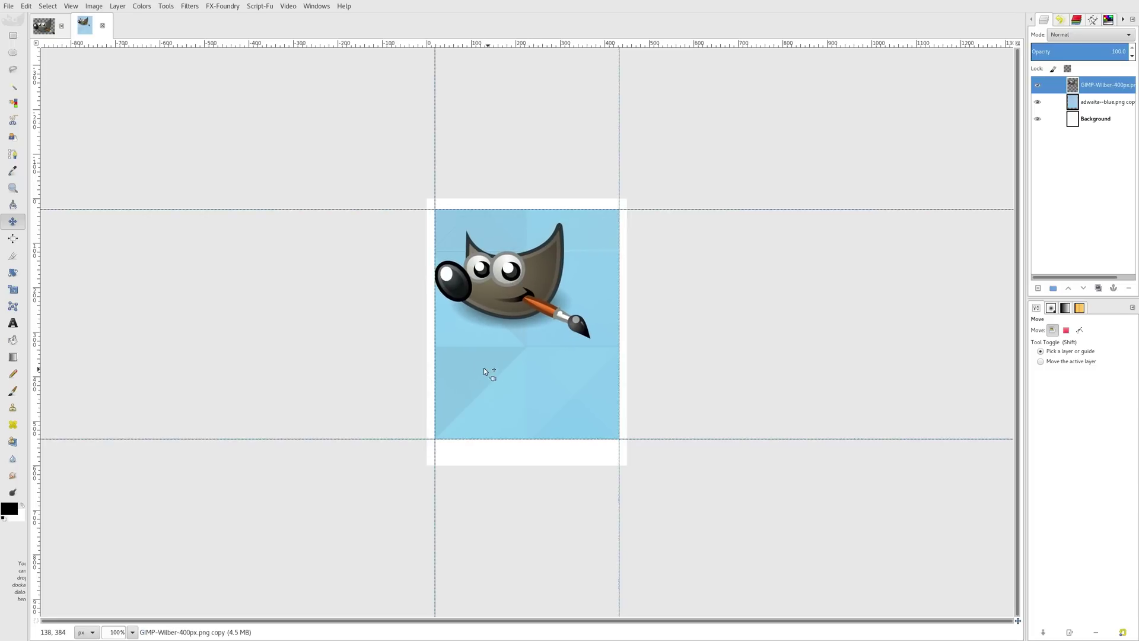
click(15, 240)
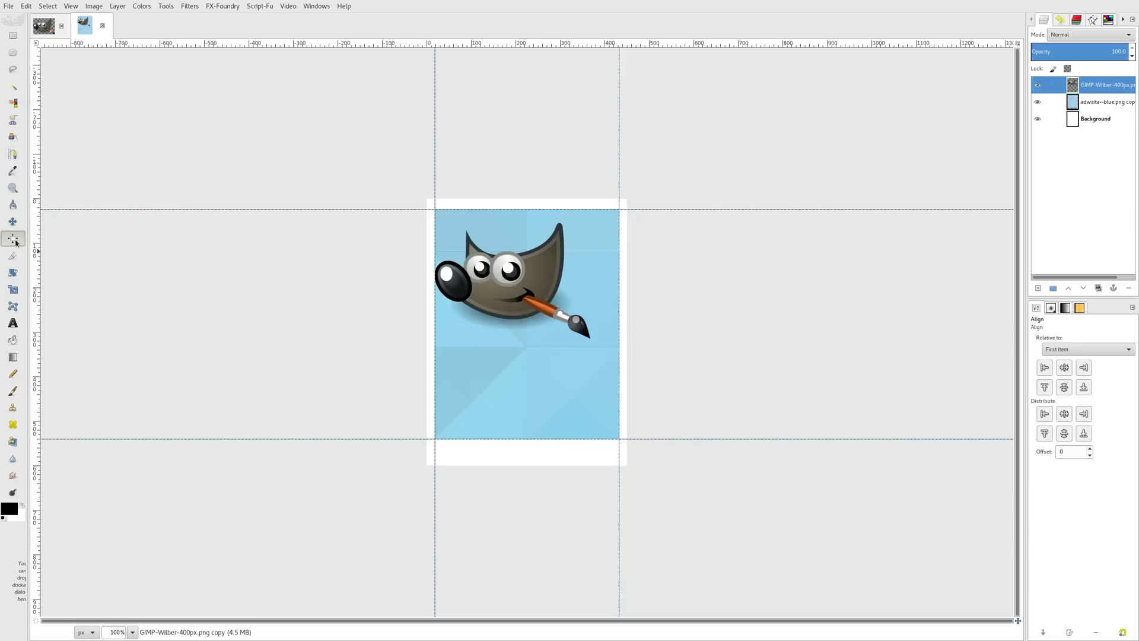
click(514, 286)
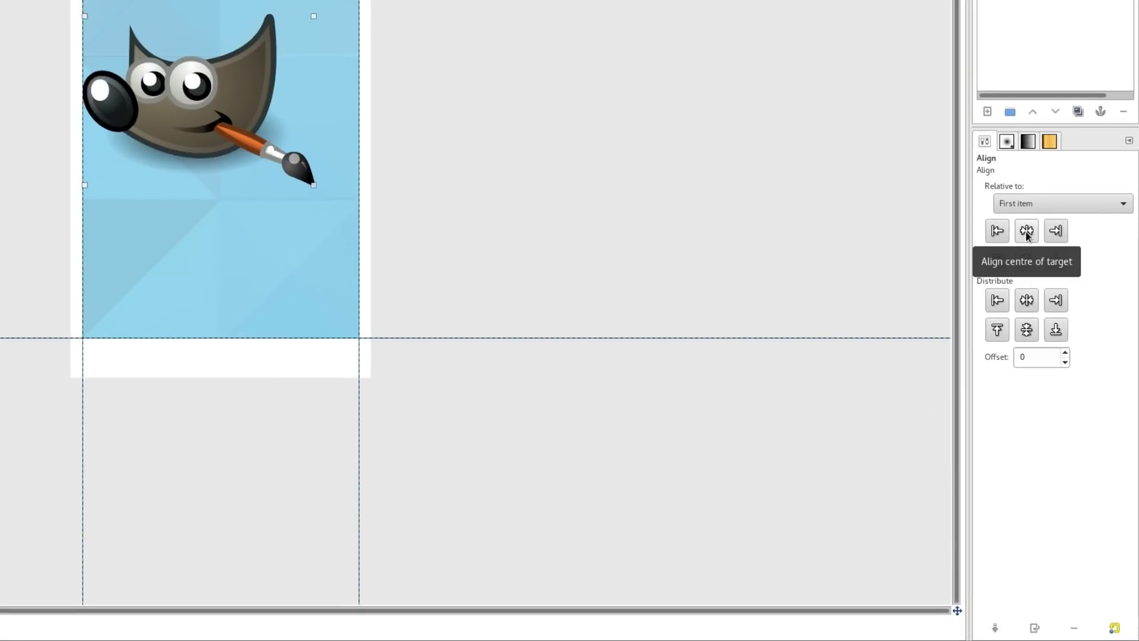
click(1027, 232)
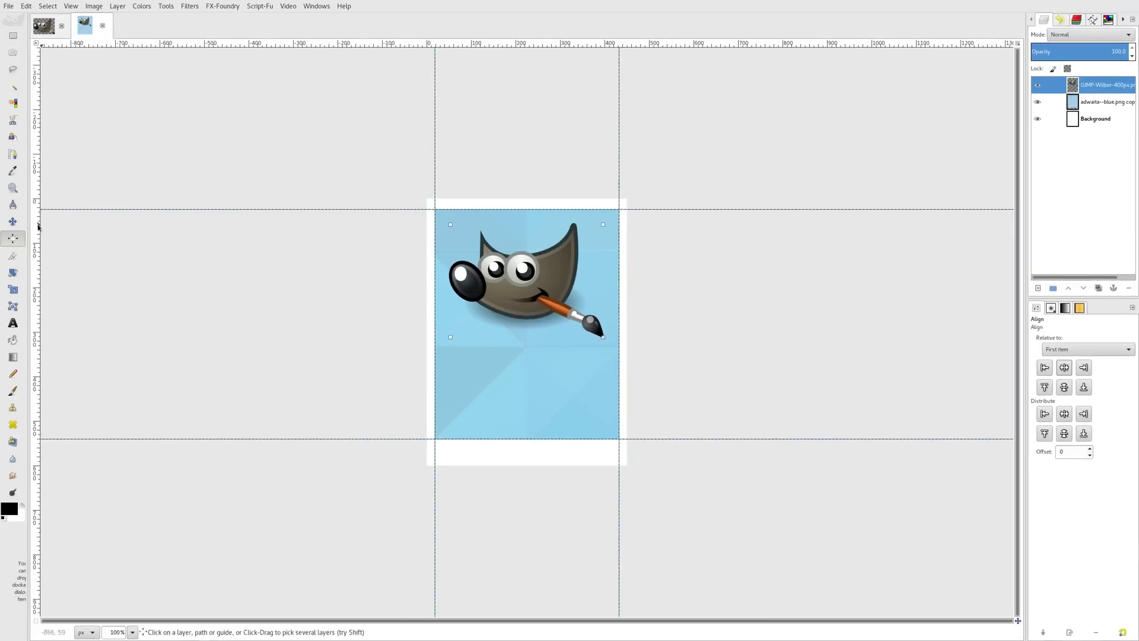
key(m)
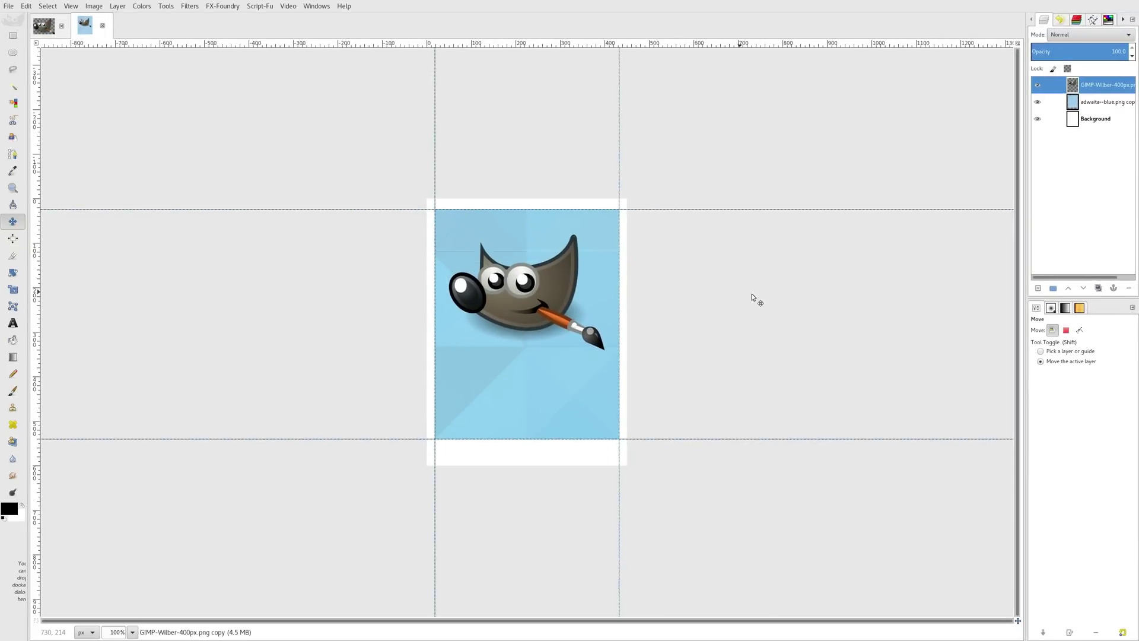
key(ctrl+z)
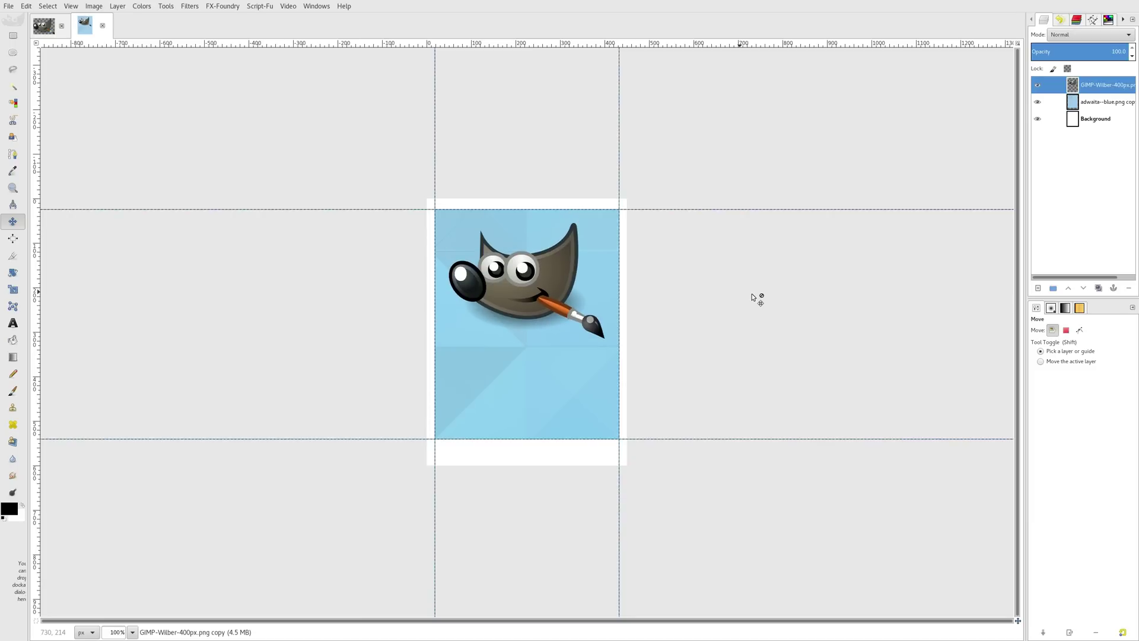
- Add a horizontal guide at 50%, nudge Wilber down, and make the blue layer active
click(94, 7)
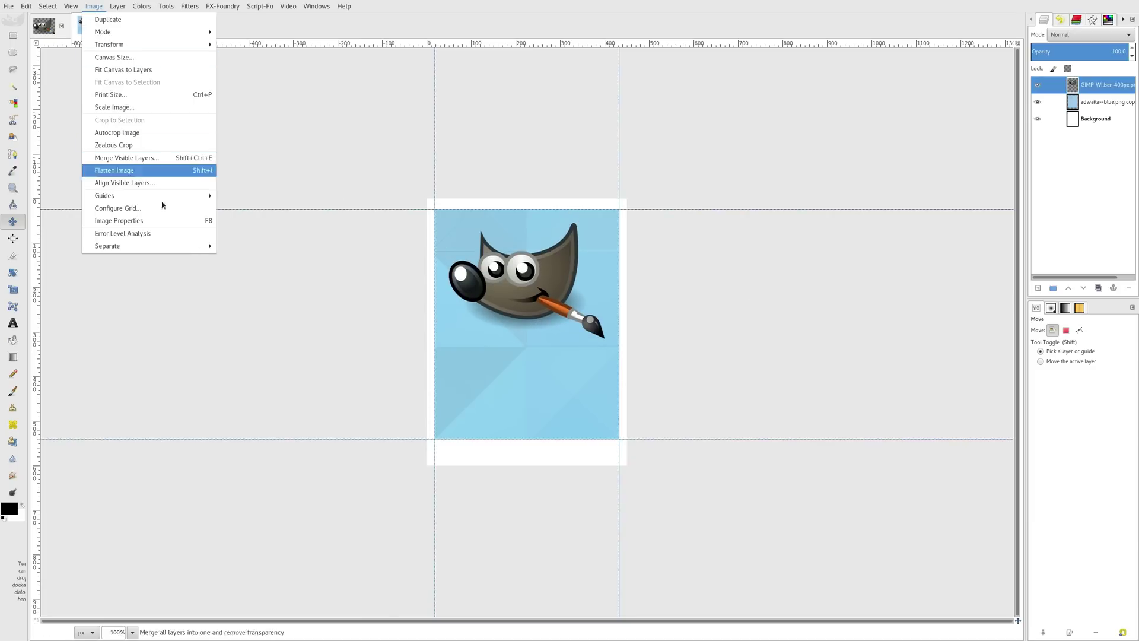
mouse_move(178, 195)
click(246, 194)
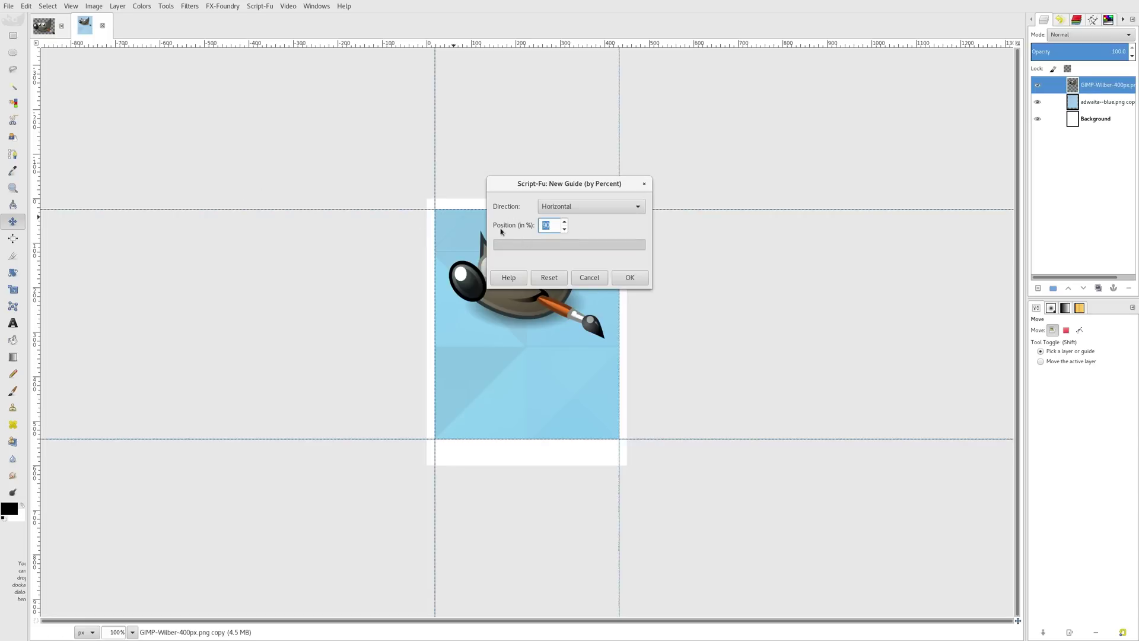
click(630, 278)
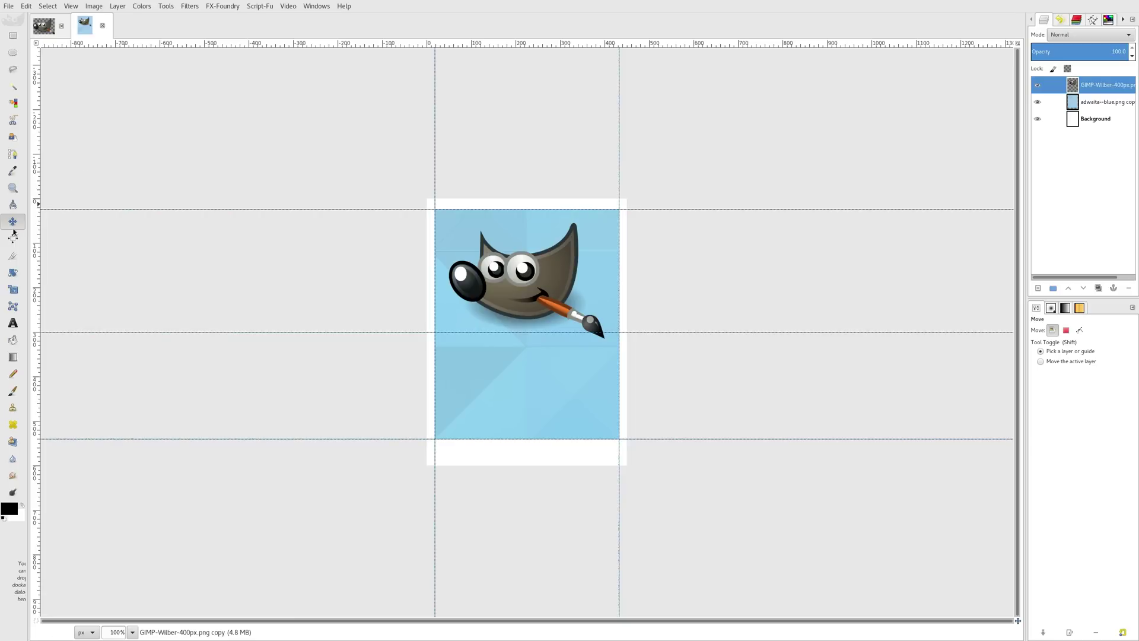
key(Down)
key(Down)
key(Down)
key(Down)
key(Down)
key(Down)
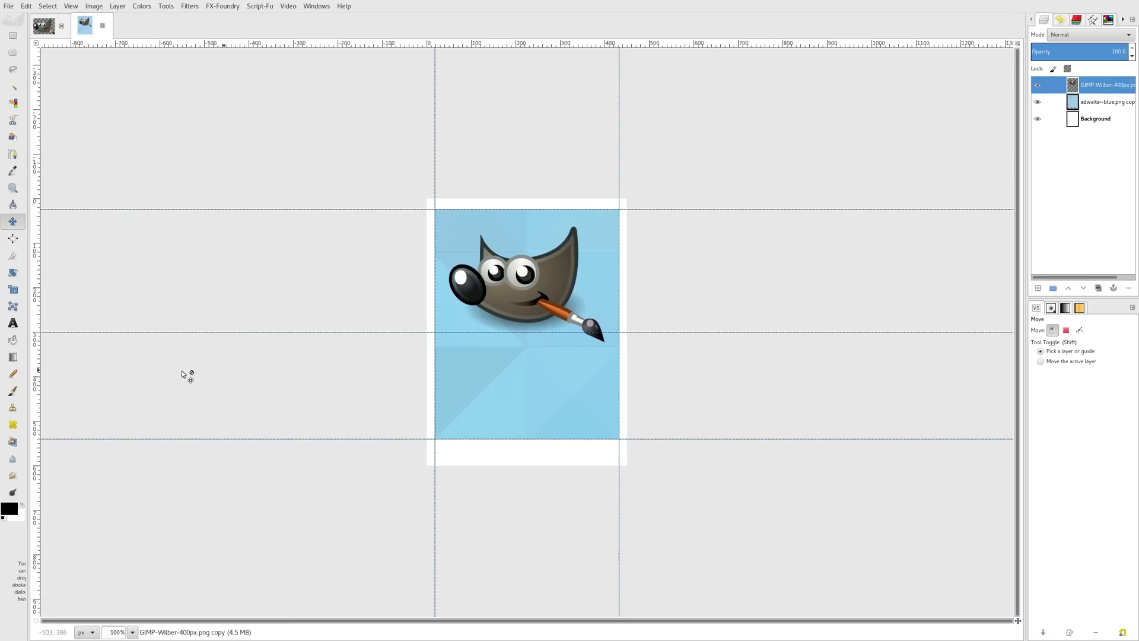
key(Page_Down)
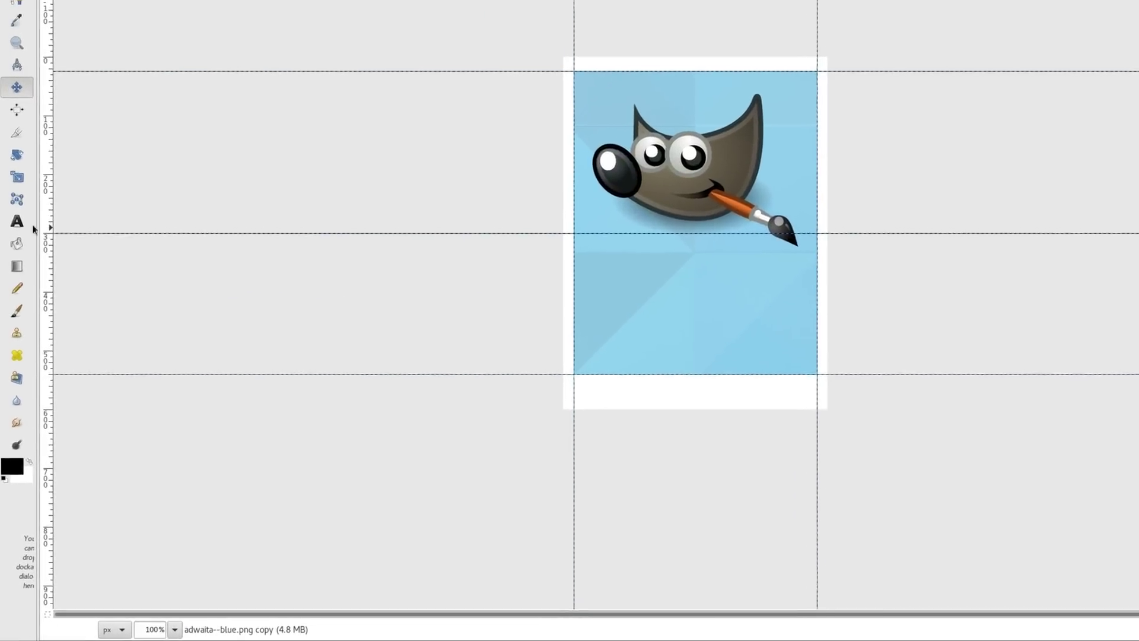
- Select the Text tool with white as both foreground and text colour
click(19, 166)
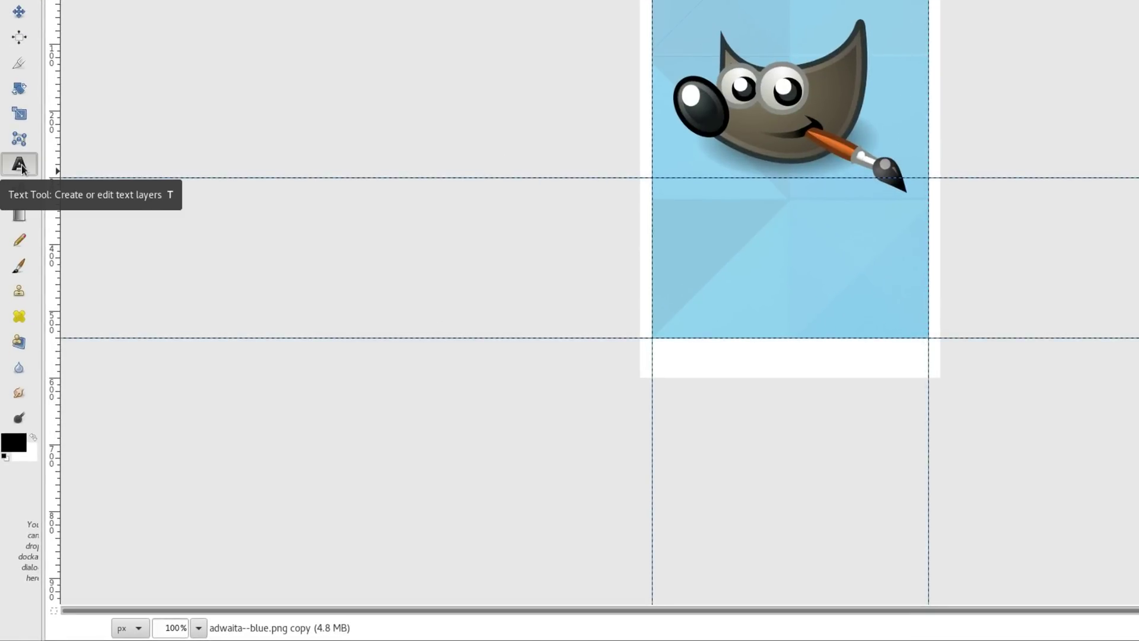
click(34, 438)
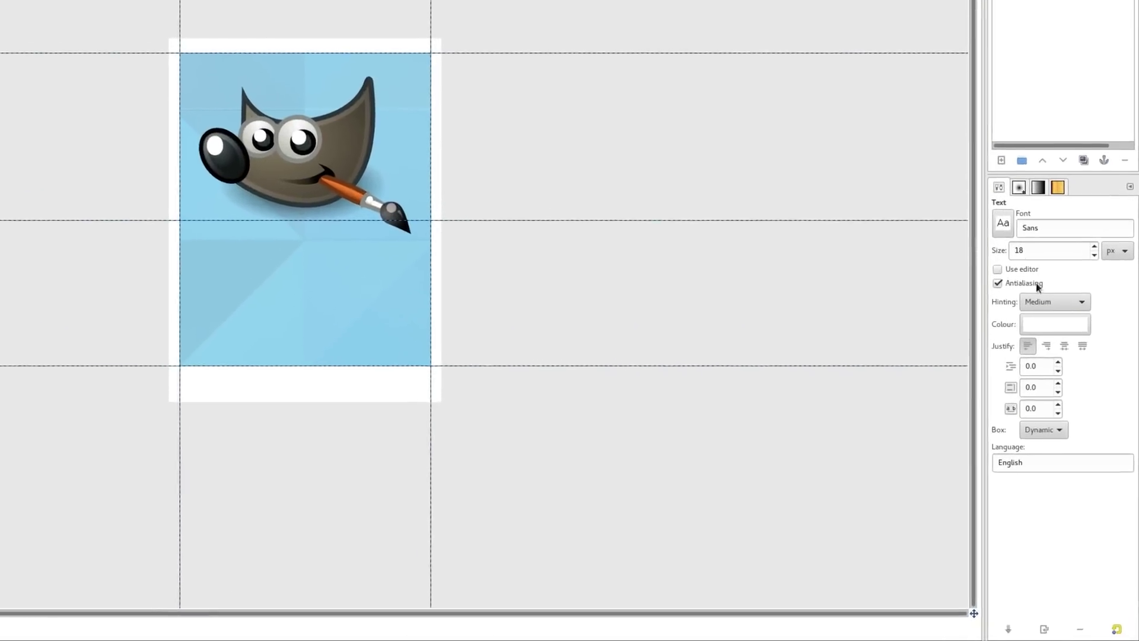
click(1055, 324)
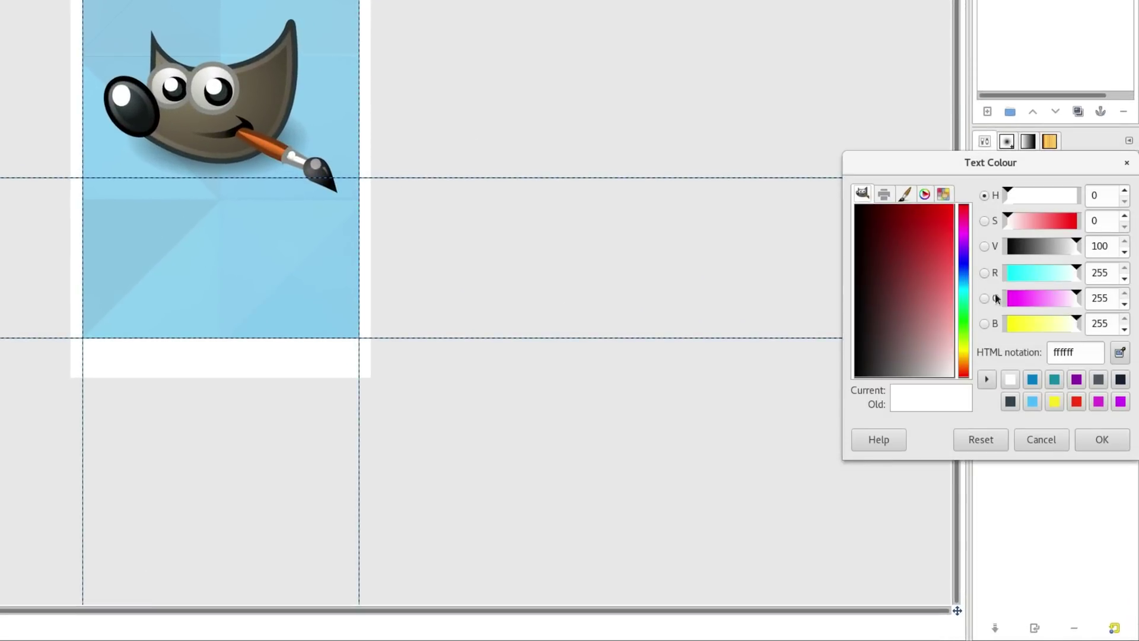
click(1105, 449)
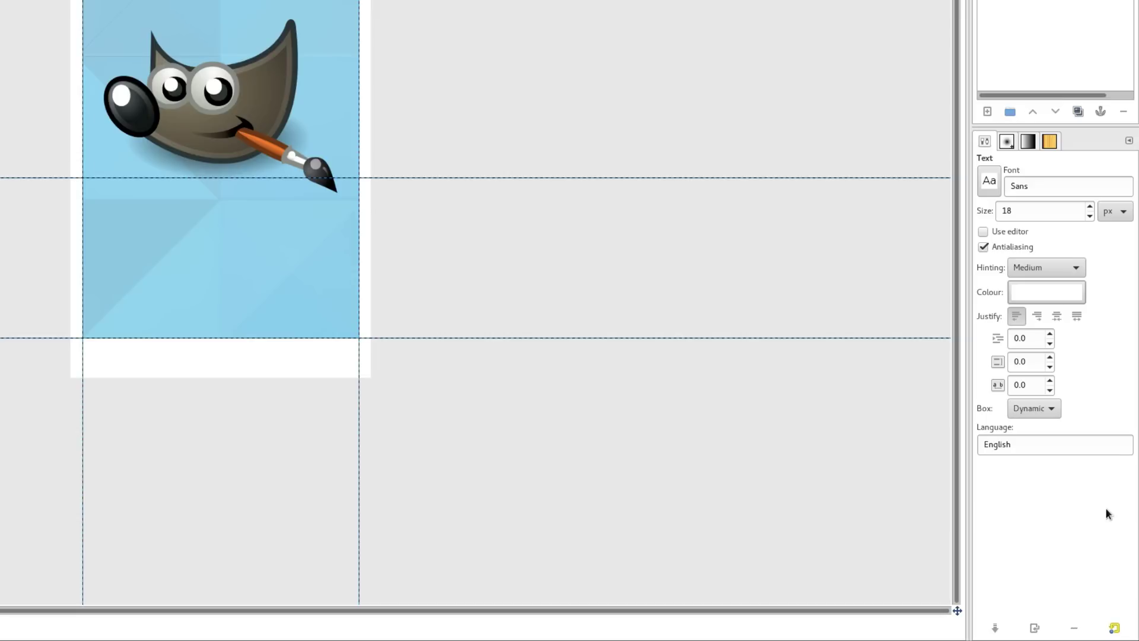
- Choose Open Sans Bold as the font and set the size to 136
click(989, 181)
scroll(1038, 272, up, 6)
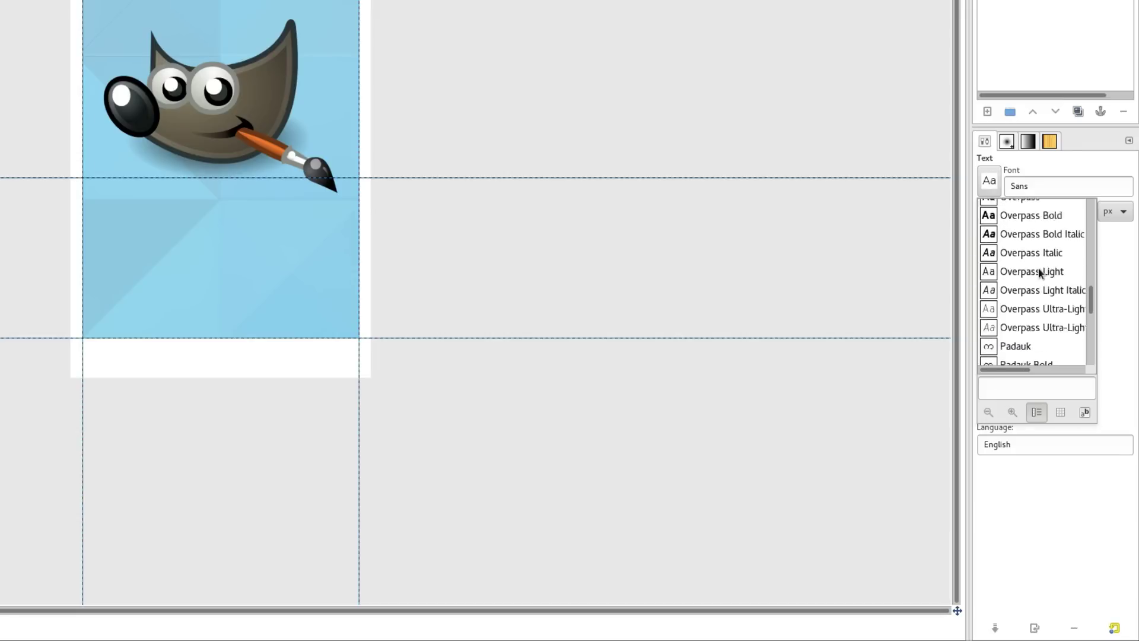
scroll(1040, 272, up, 4)
scroll(1040, 272, up, 1)
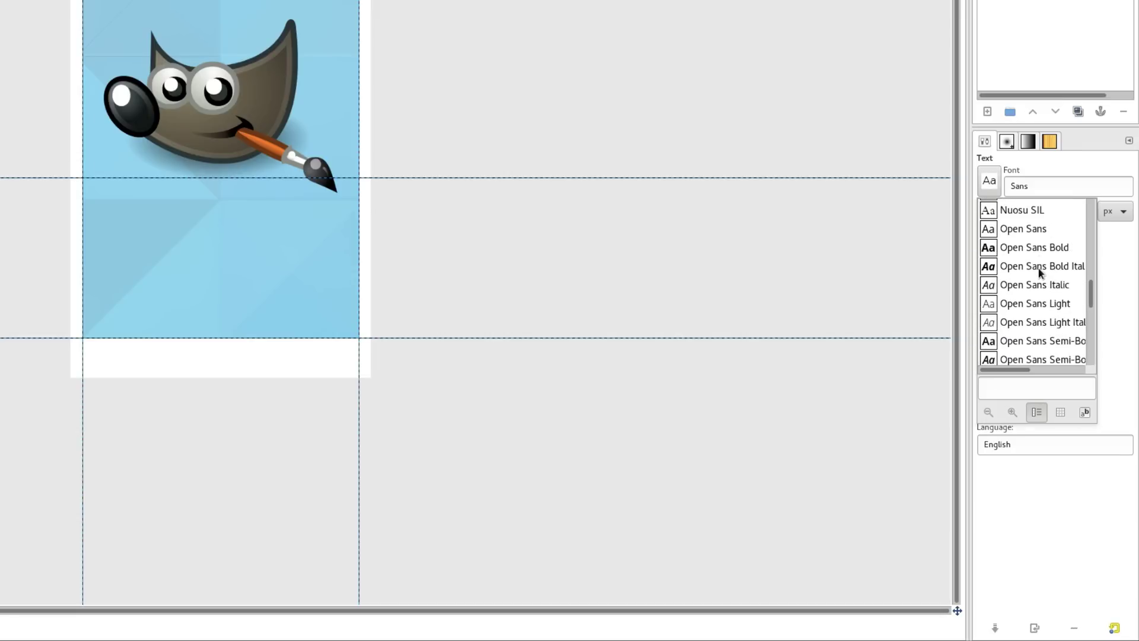
click(989, 250)
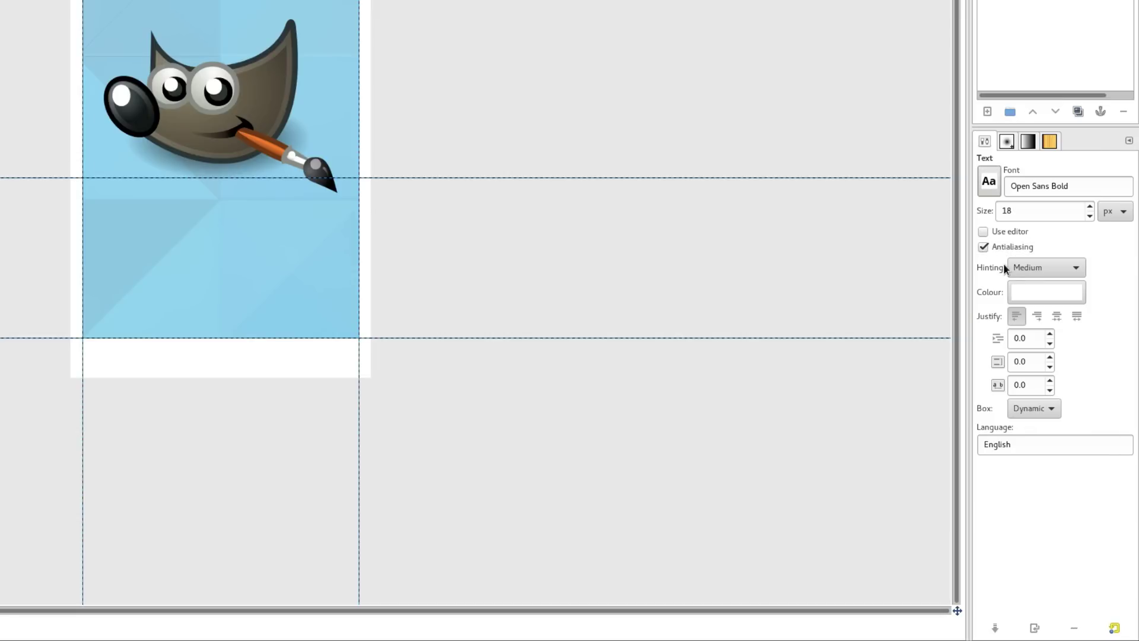
double_click(1030, 210)
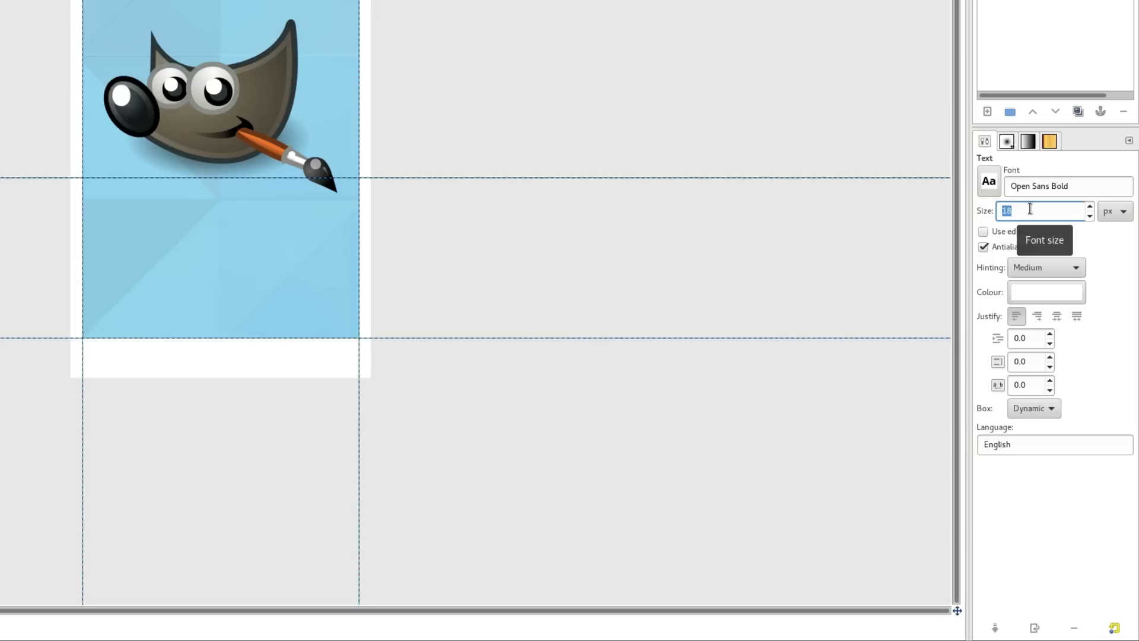
text(1)
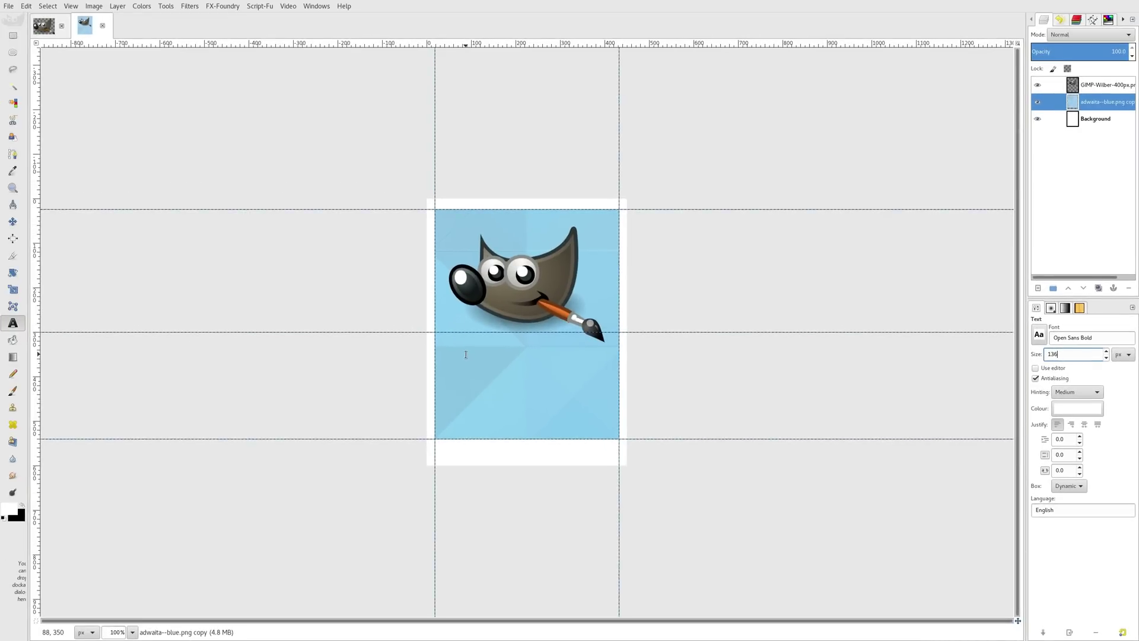
- Type the title 'GIMP' on the blue panel and move it up under Wilber
click(466, 354)
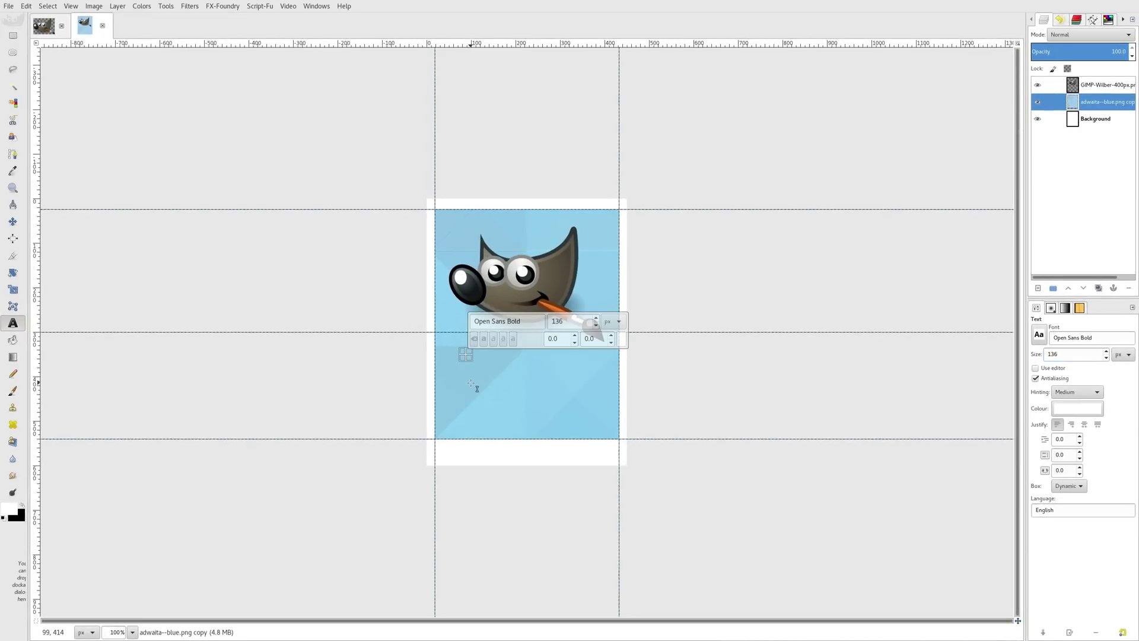
text(GIMP)
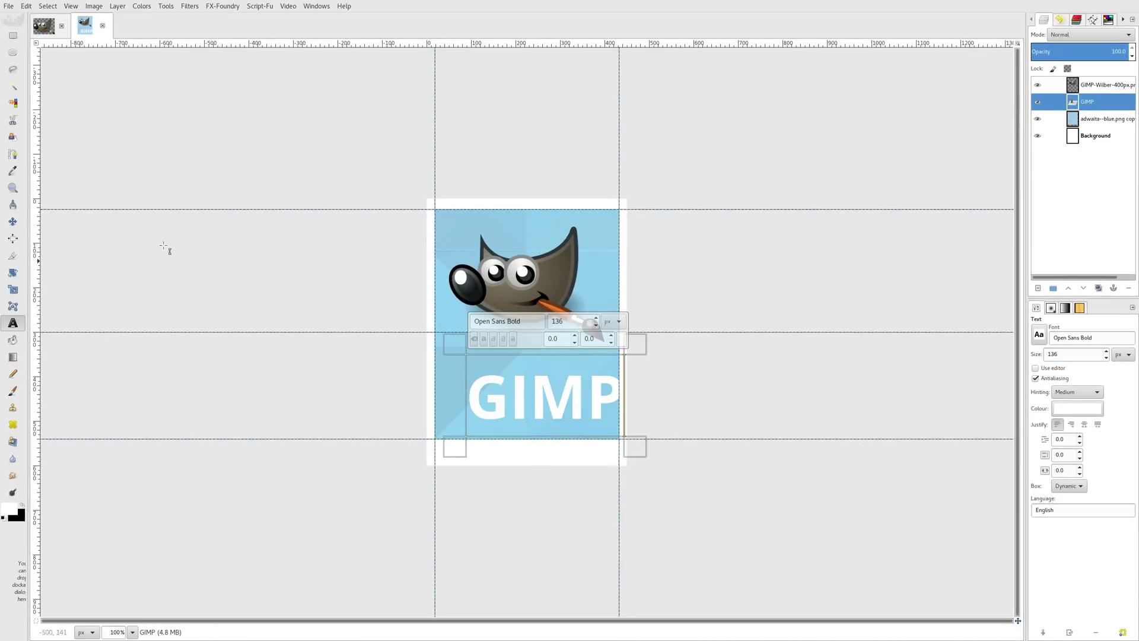
click(12, 220)
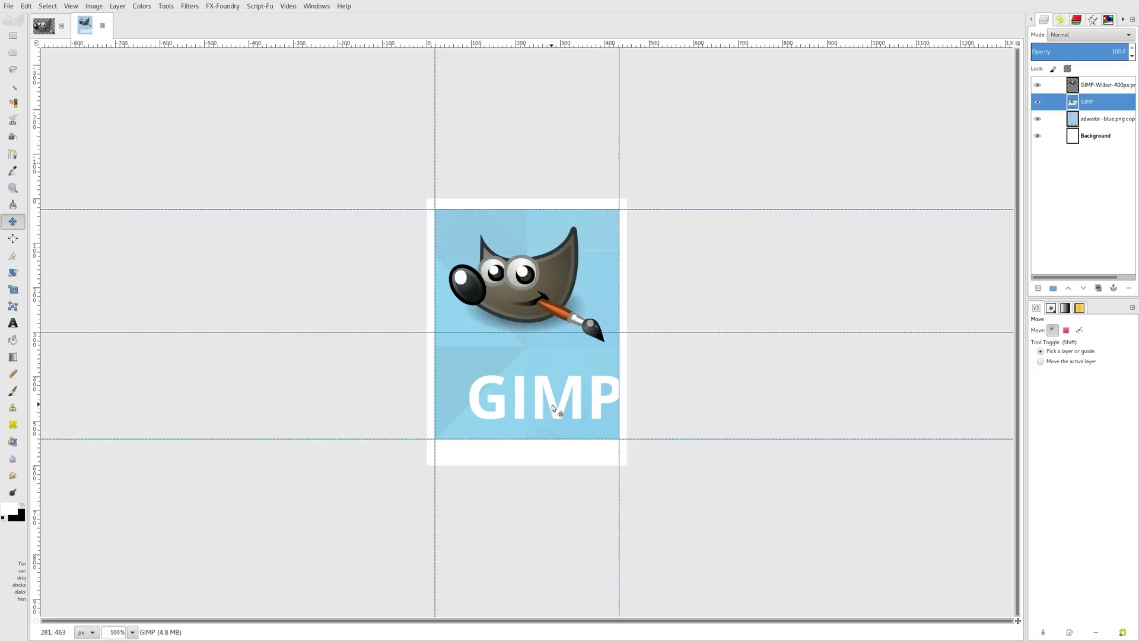
drag(552, 405, 535, 366)
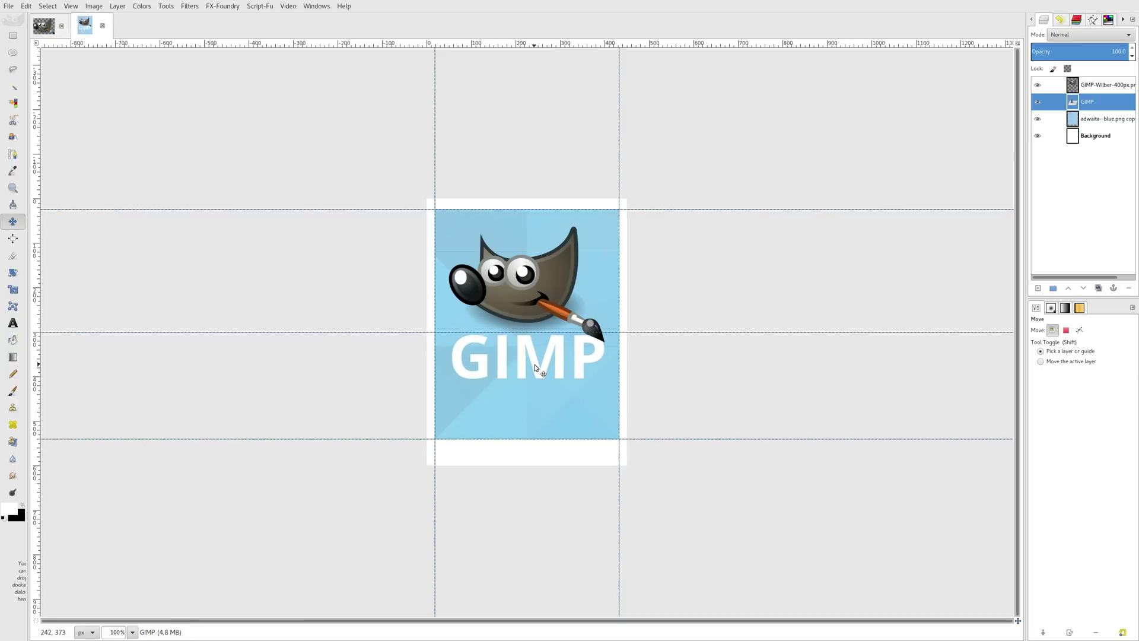
- Add an 18 px 'GNU IMAGE MANIPULATION PROGRAM' subtitle and move it just below the title
click(14, 326)
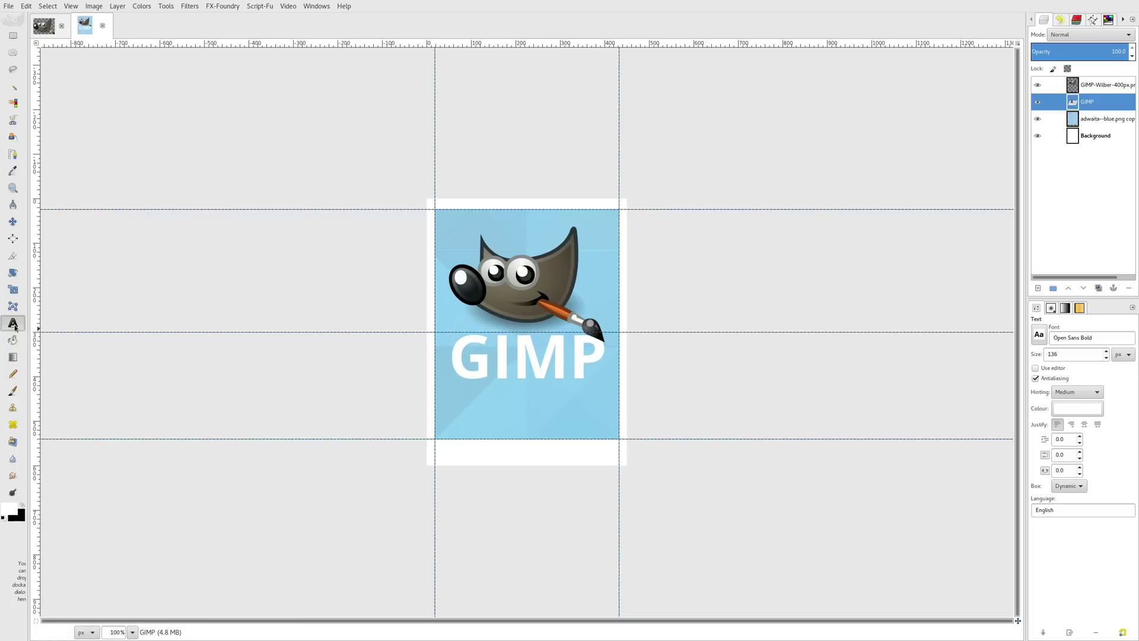
double_click(1088, 354)
click(443, 396)
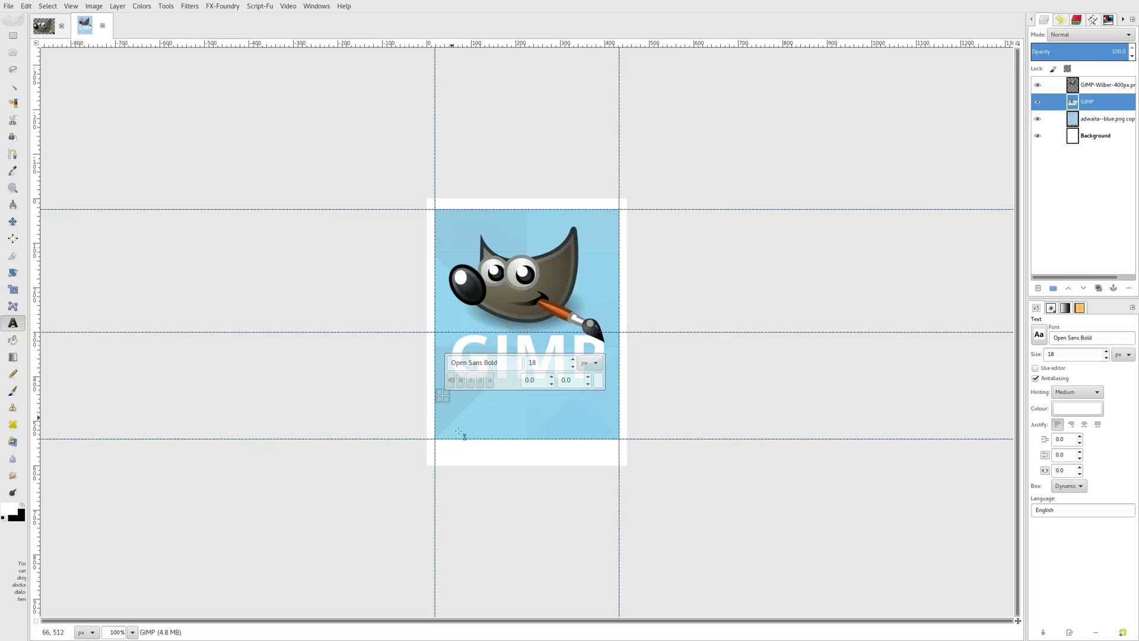
text(GNU)
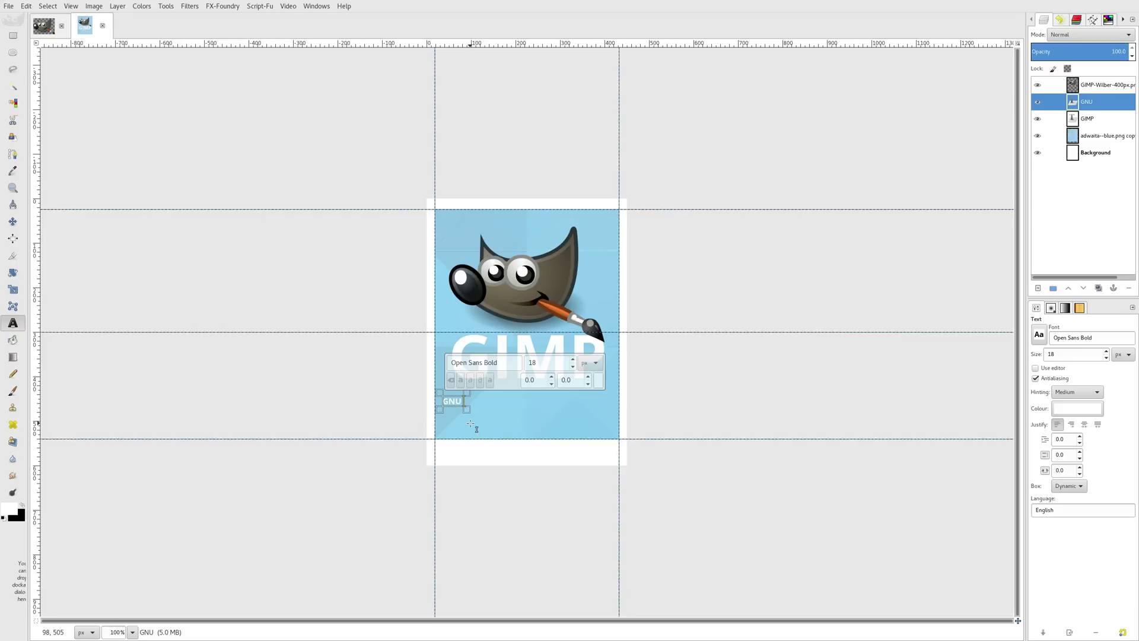
text( IMAGE MA)
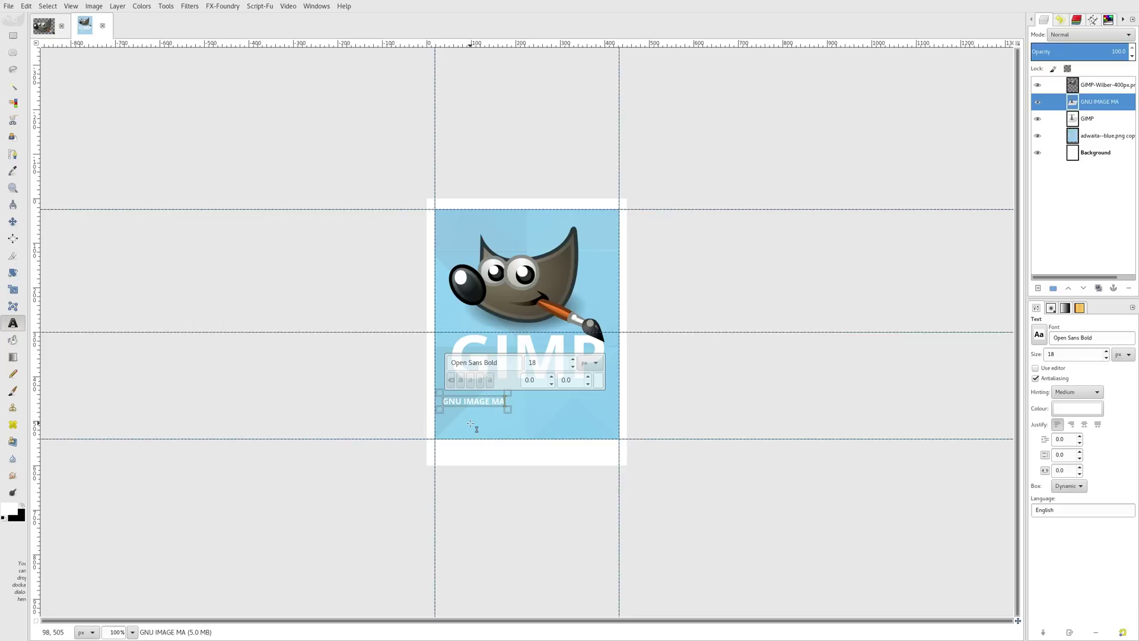
text(NIPULATION PROGRAM)
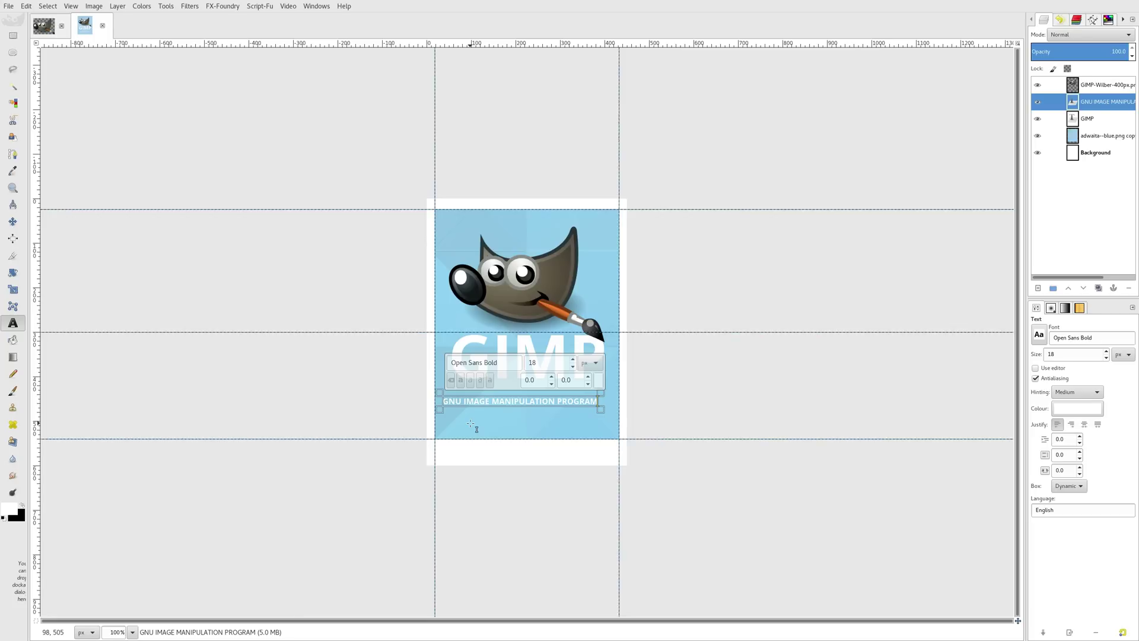
click(12, 221)
drag(517, 402, 525, 393)
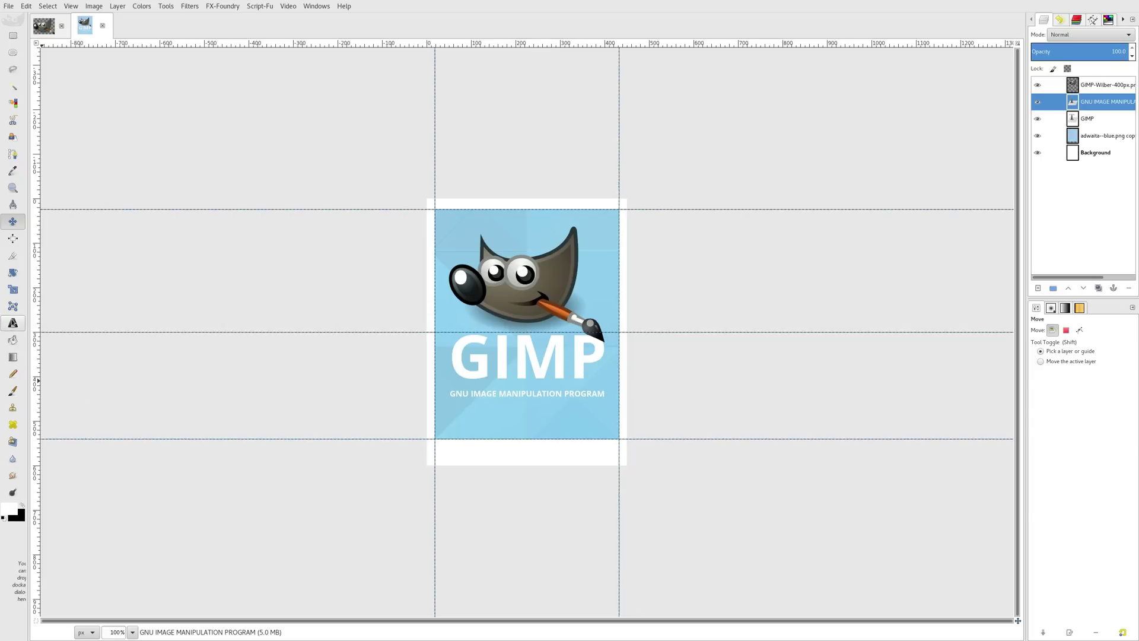
- Reduce the 'GIMP' title's letter spacing to -5.0, then leave text editing
click(12, 322)
click(516, 355)
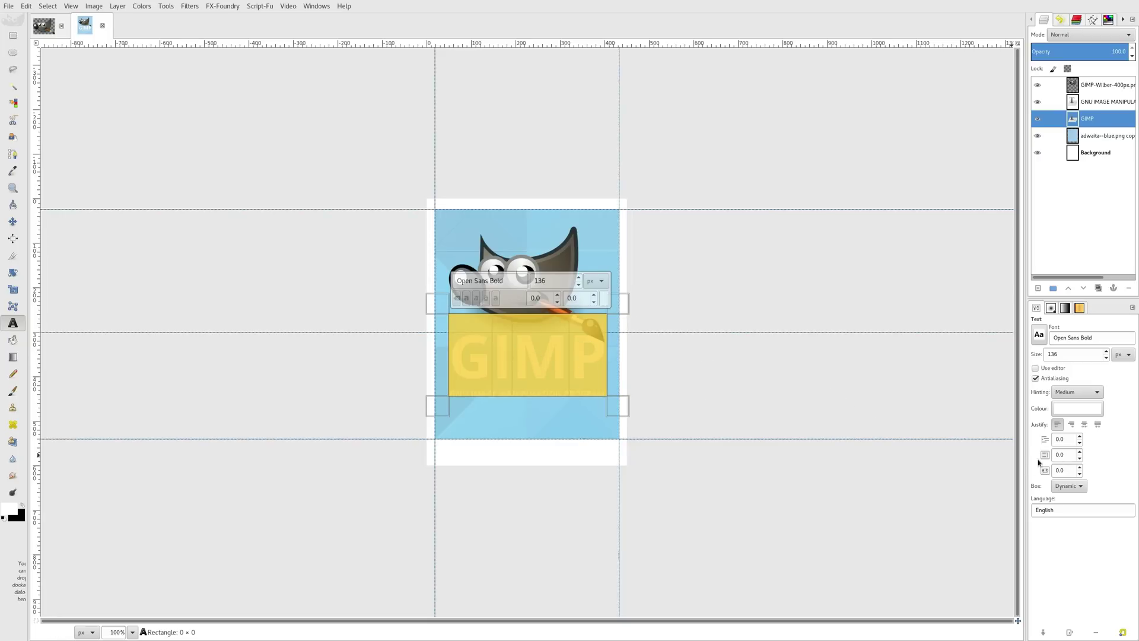
click(1080, 473)
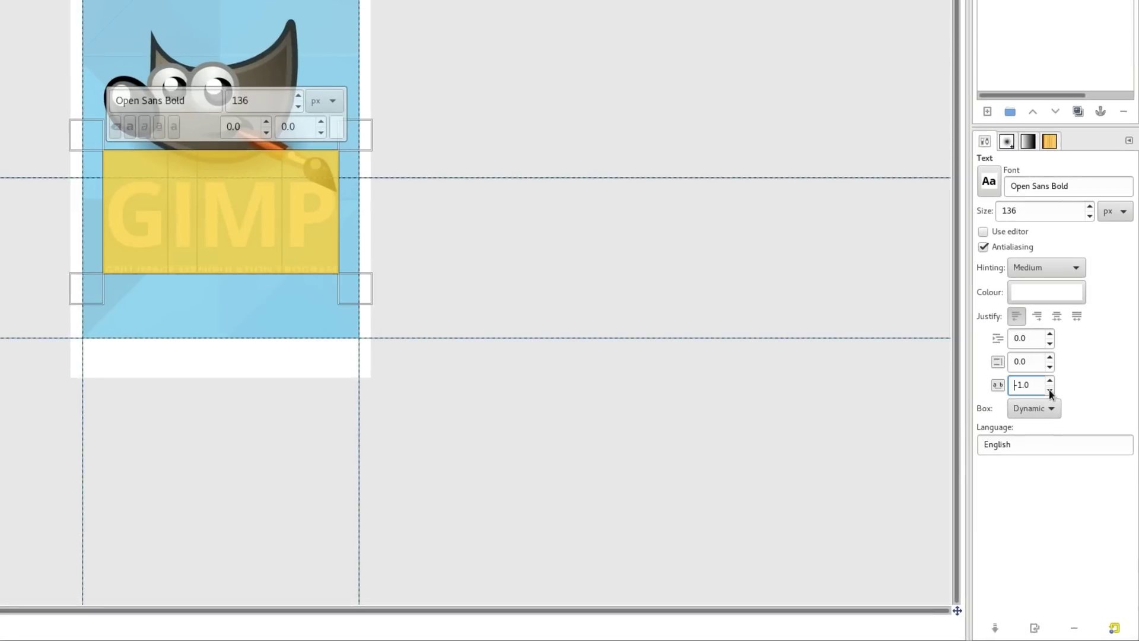
click(1050, 393)
click(1050, 393)
click(1050, 392)
click(1050, 393)
click(1050, 393)
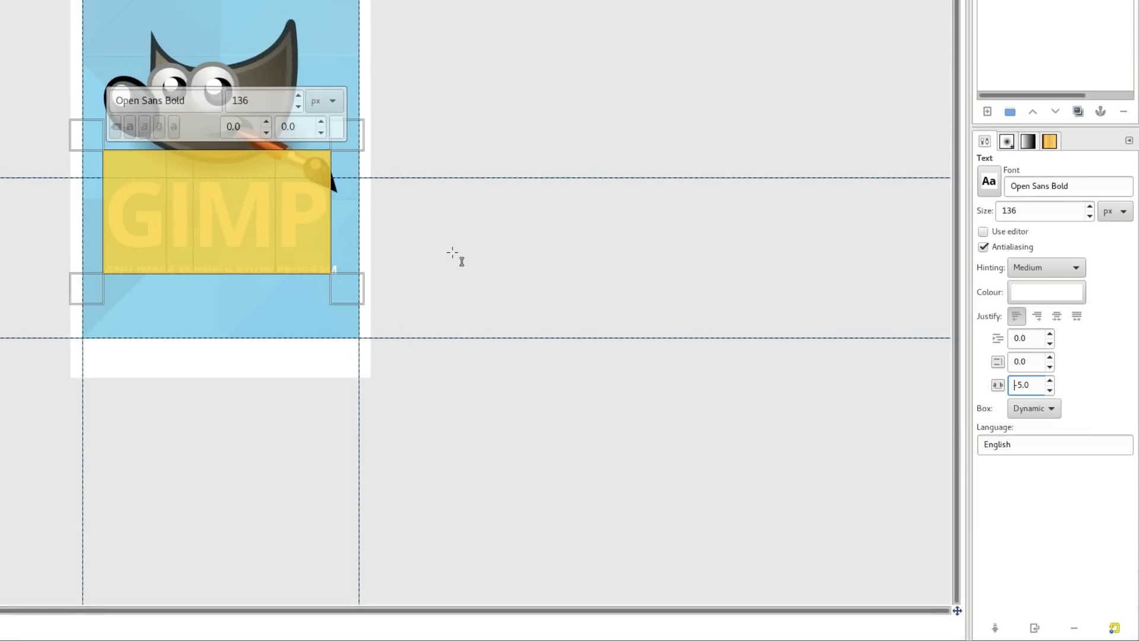
key(m)
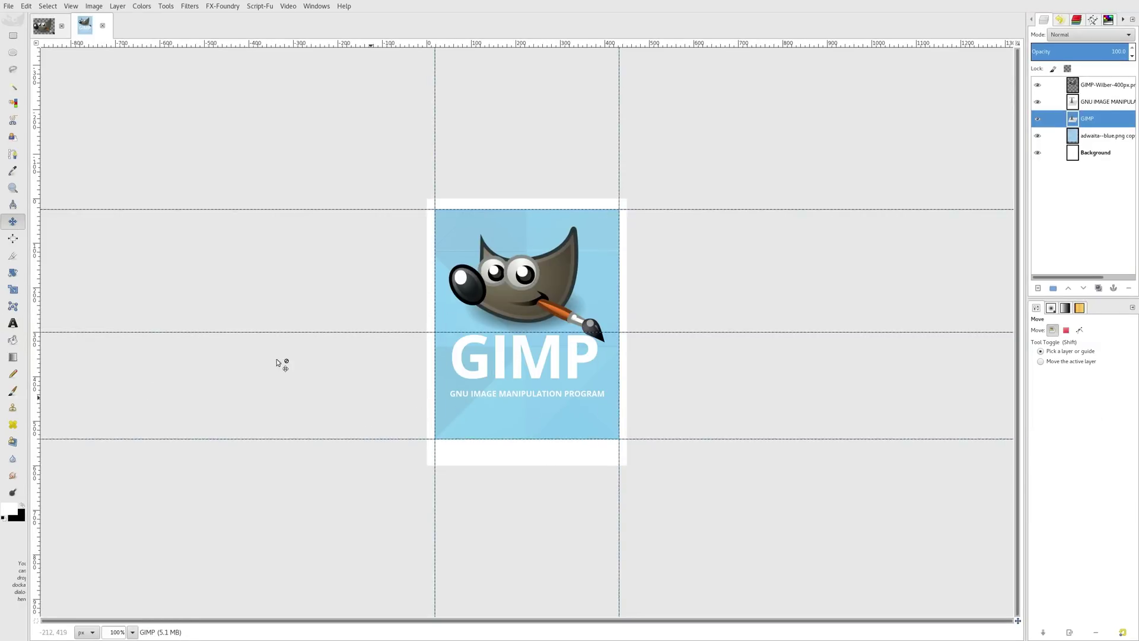
- Centre the 'GIMP' title and its subtitle horizontally with the Align tool, then return to Move
click(14, 239)
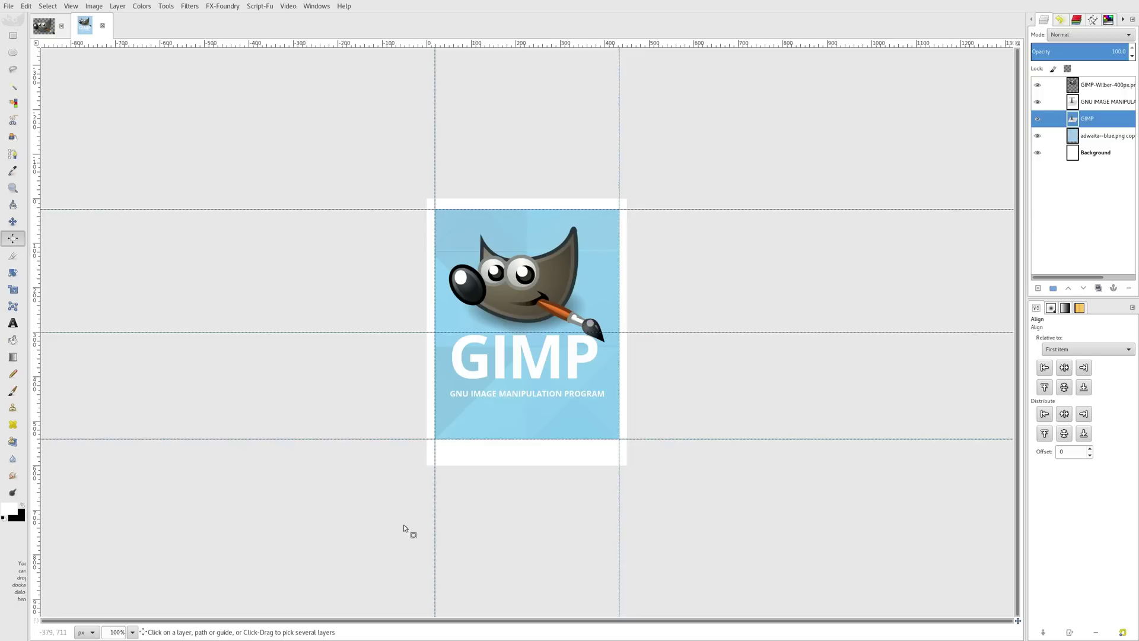
click(517, 396)
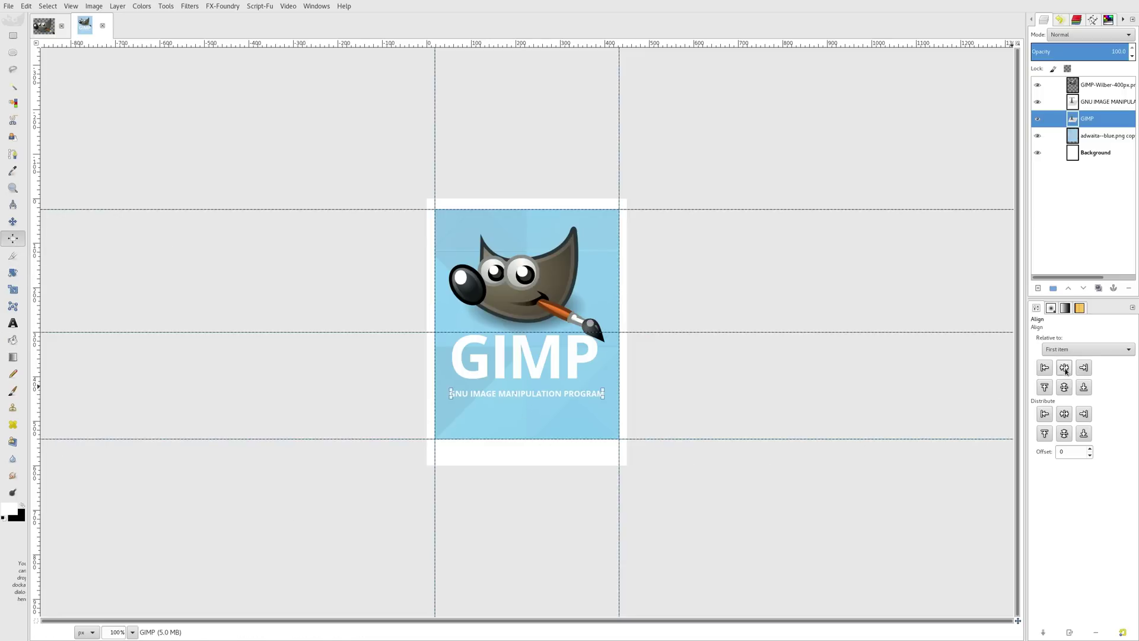
shift+click(514, 354)
click(1065, 367)
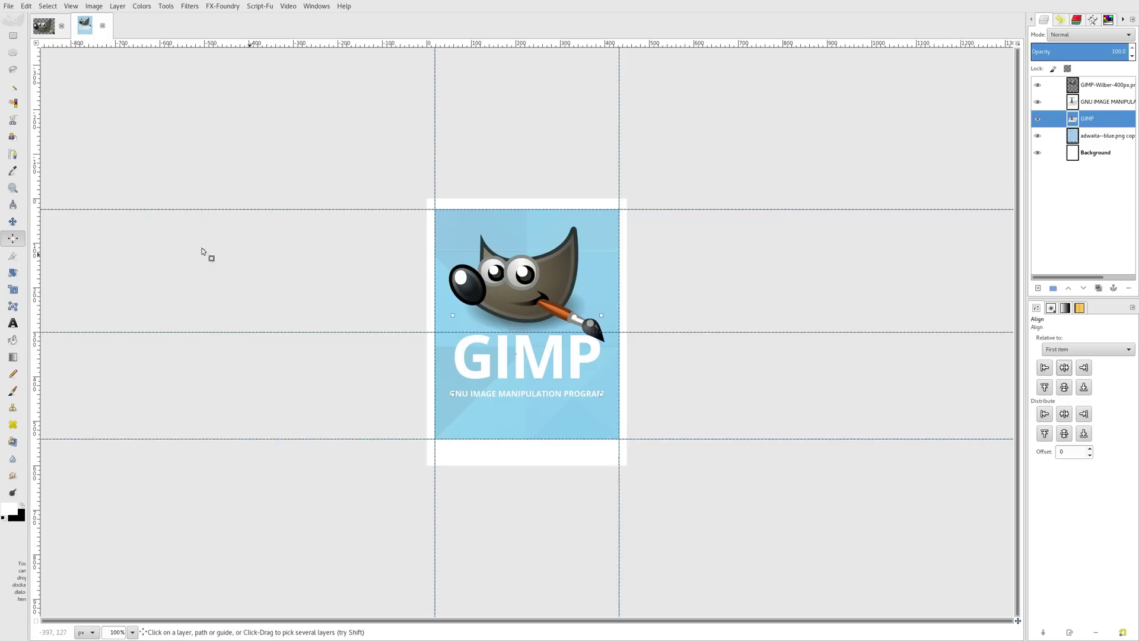
click(12, 221)
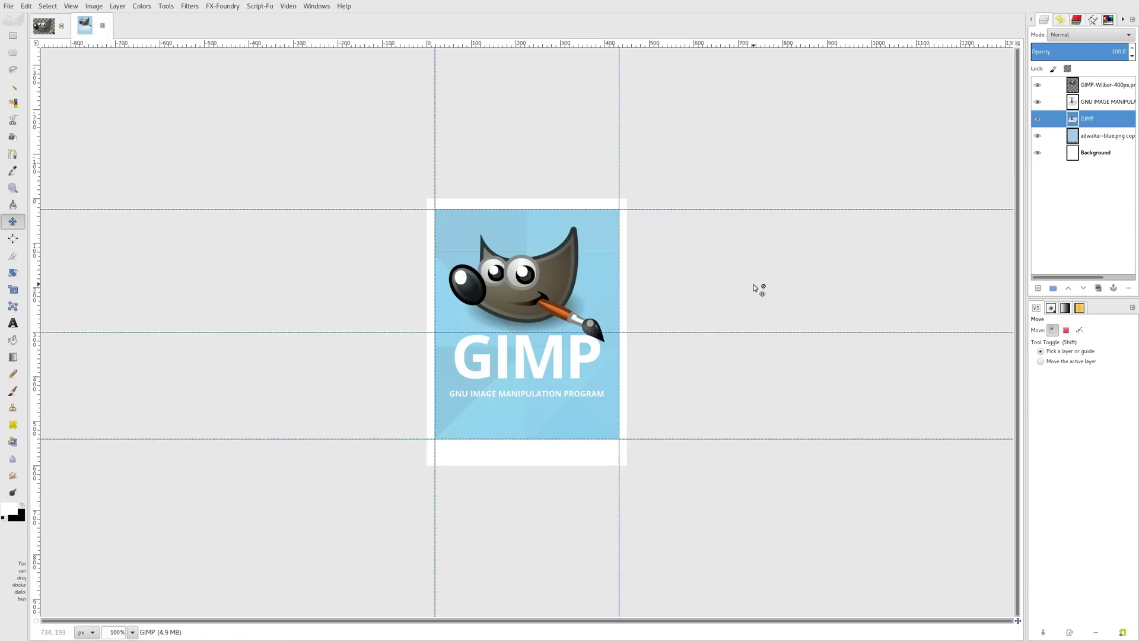
- Hide the guides and nudge the subtitle and 'GIMP' title vertically into place
key(ctrl+shift+t)
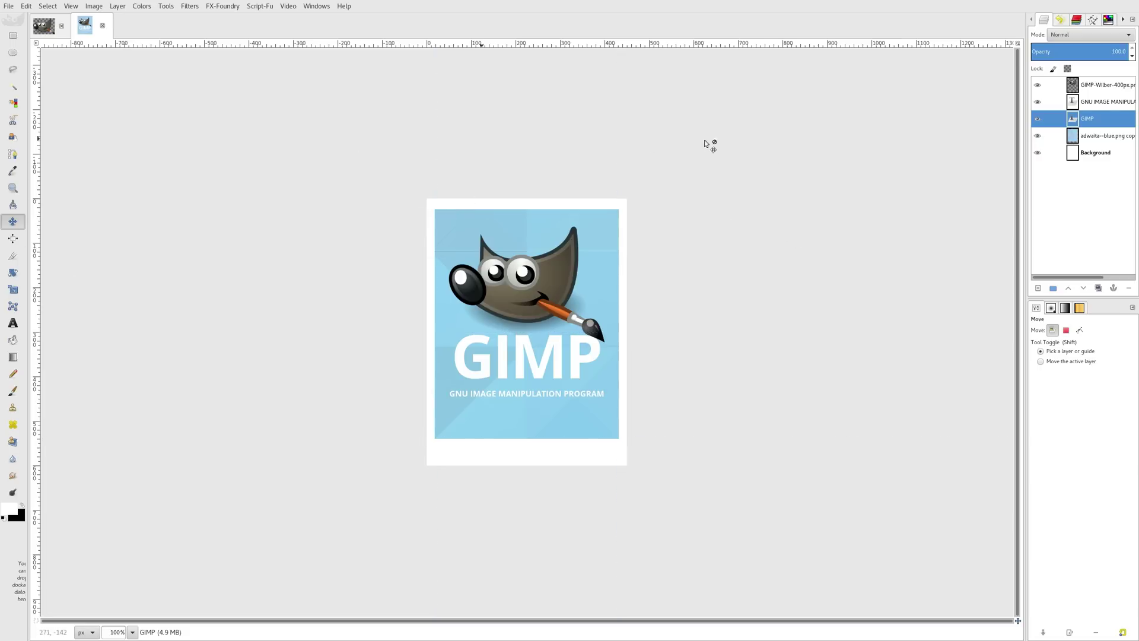
click(1079, 104)
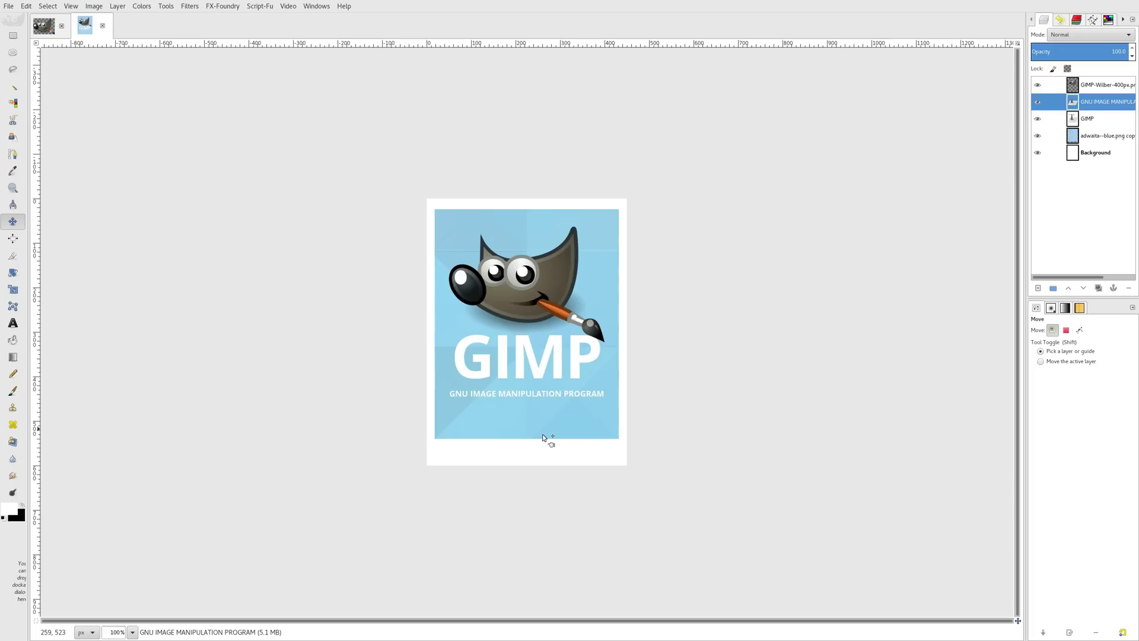
key(Up)
key(Up)
key(Up)
key(Up)
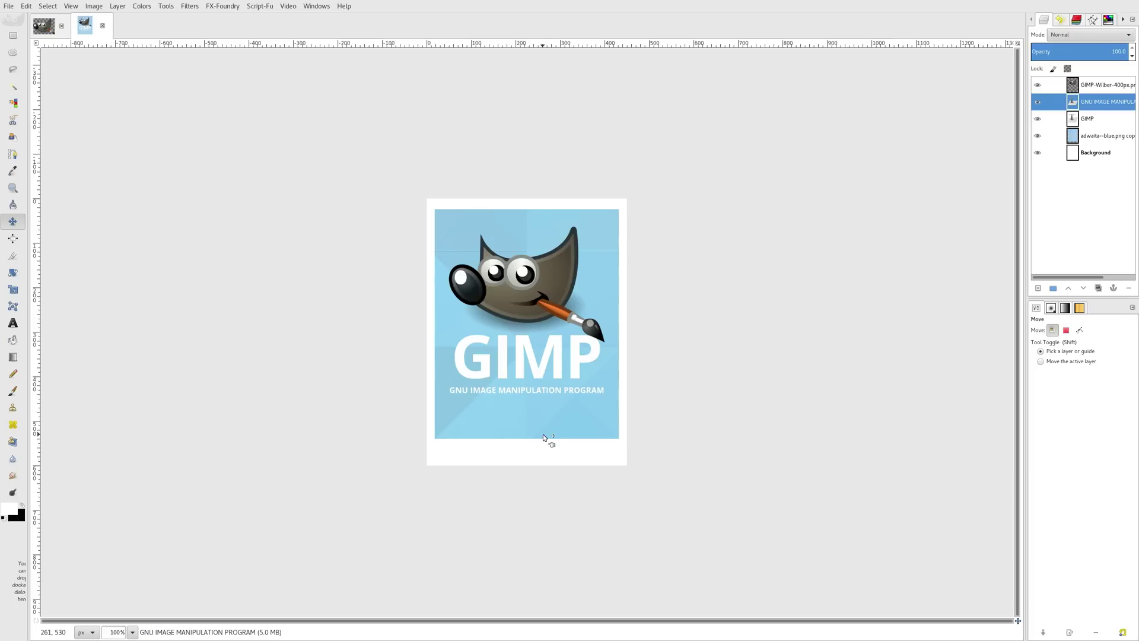
key(Down)
key(Down)
key(Page_Down)
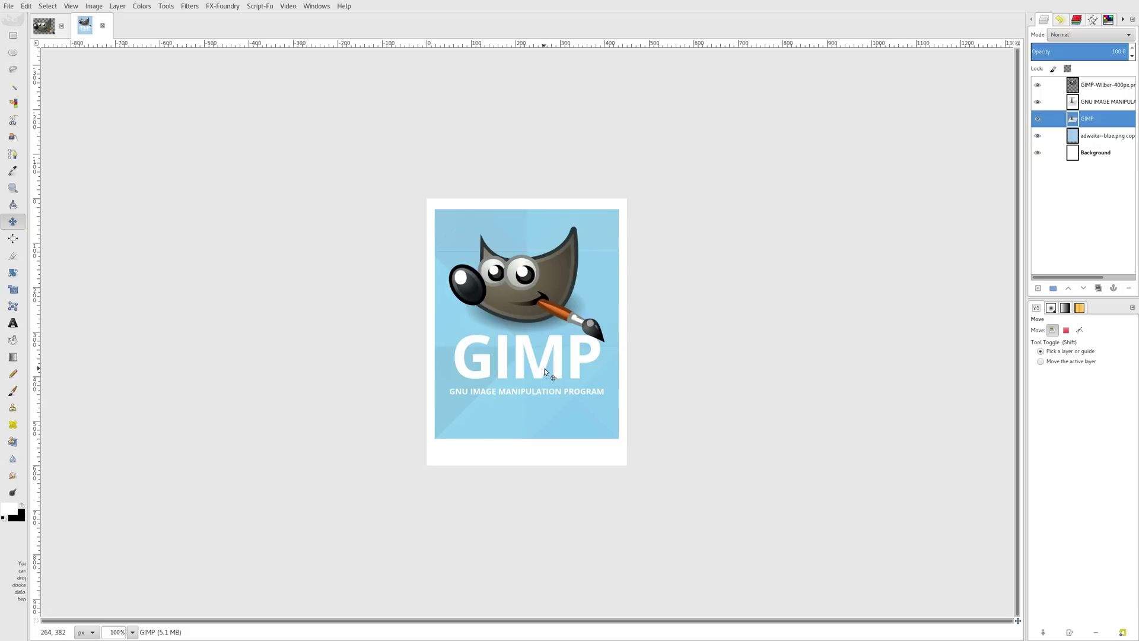
key(Down)
key(Down)
key(Down)
key(Down)
key(Down)
key(Down)
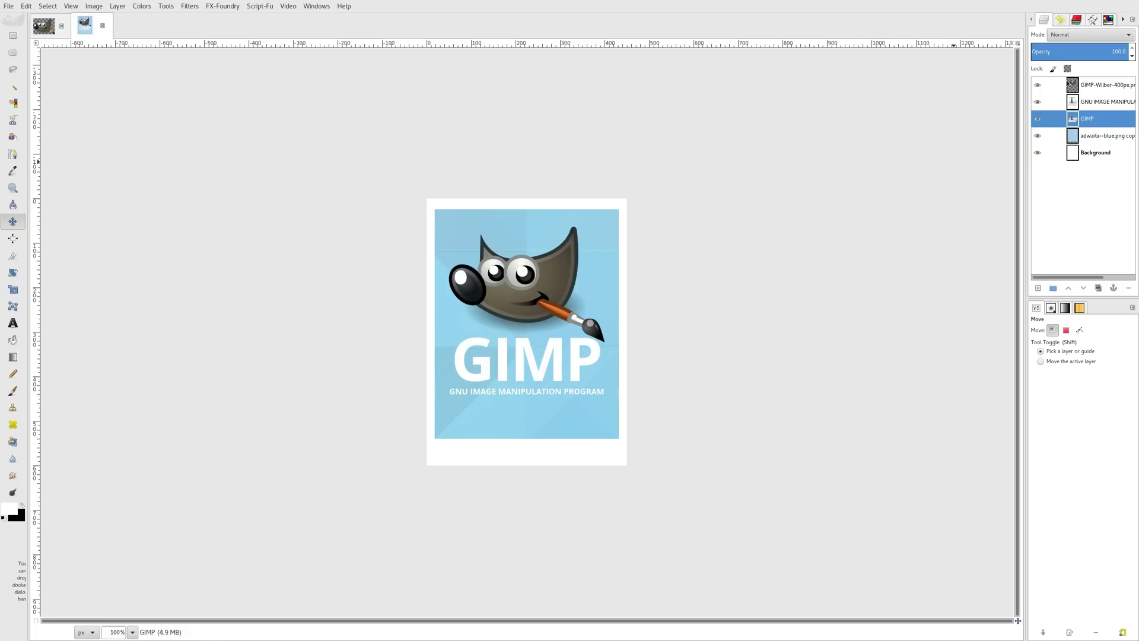
- Nudge the Wilber layer down a few pixels
click(1072, 84)
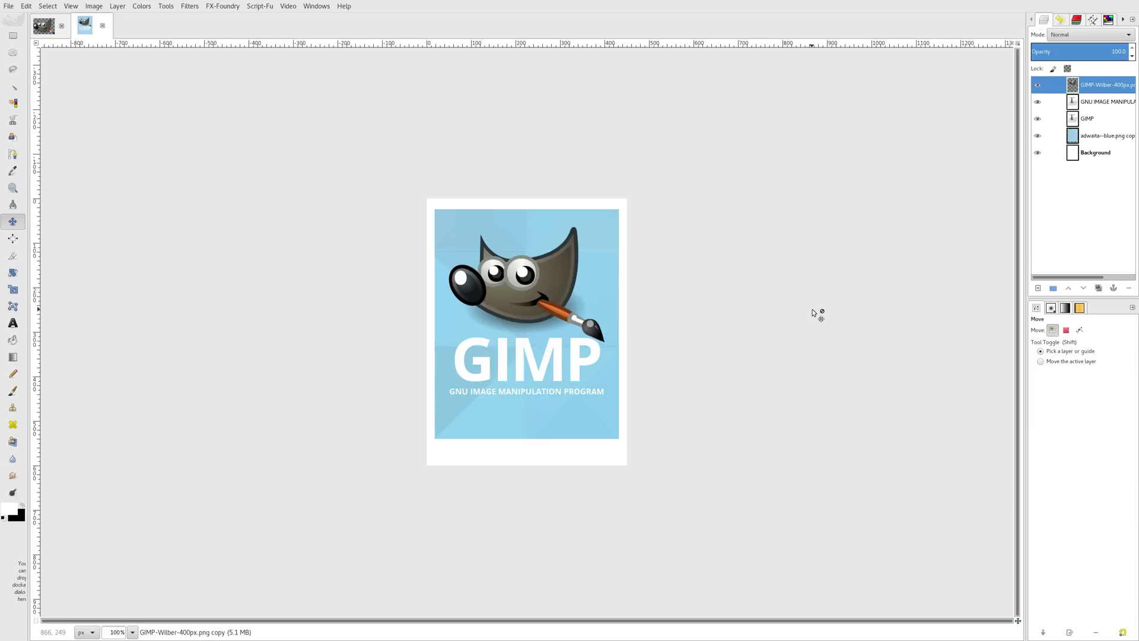
key(Down)
key(Down)
key(Down)
key(Down)
key(Down)
key(Down)
key(Up)
key(Up)
key(Up)
key(Up)
key(Up)
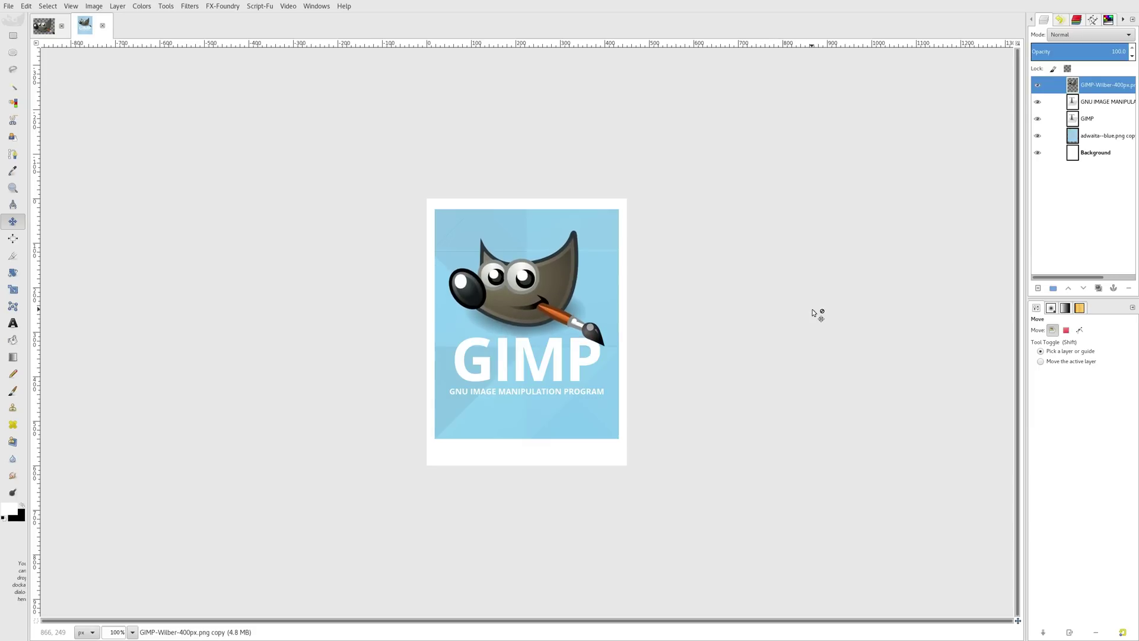
key(Down)
key(Down)
key(Down)
key(Down)
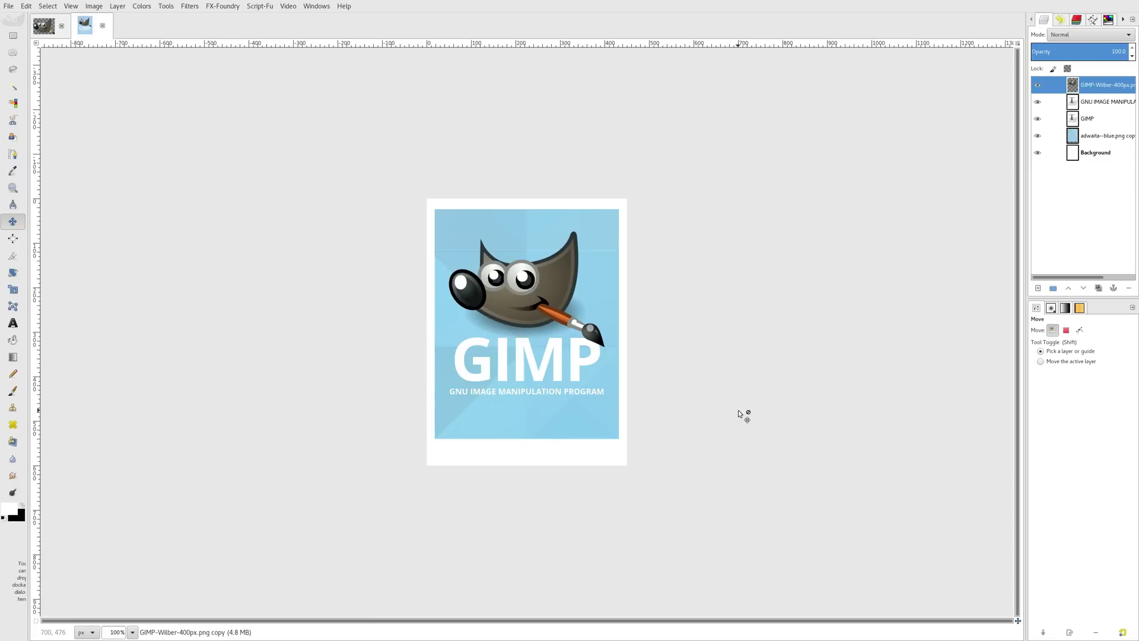
- Duplicate the adwaita--blue.png copy layer and set the duplicate's mode to Multiply
click(1074, 138)
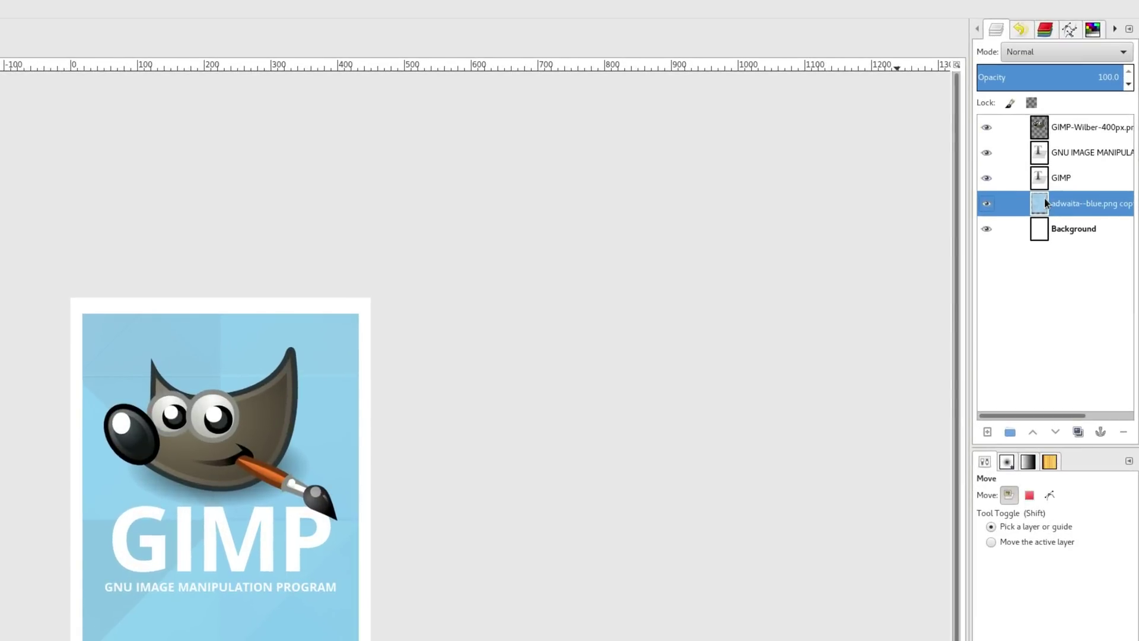
right_click(1043, 198)
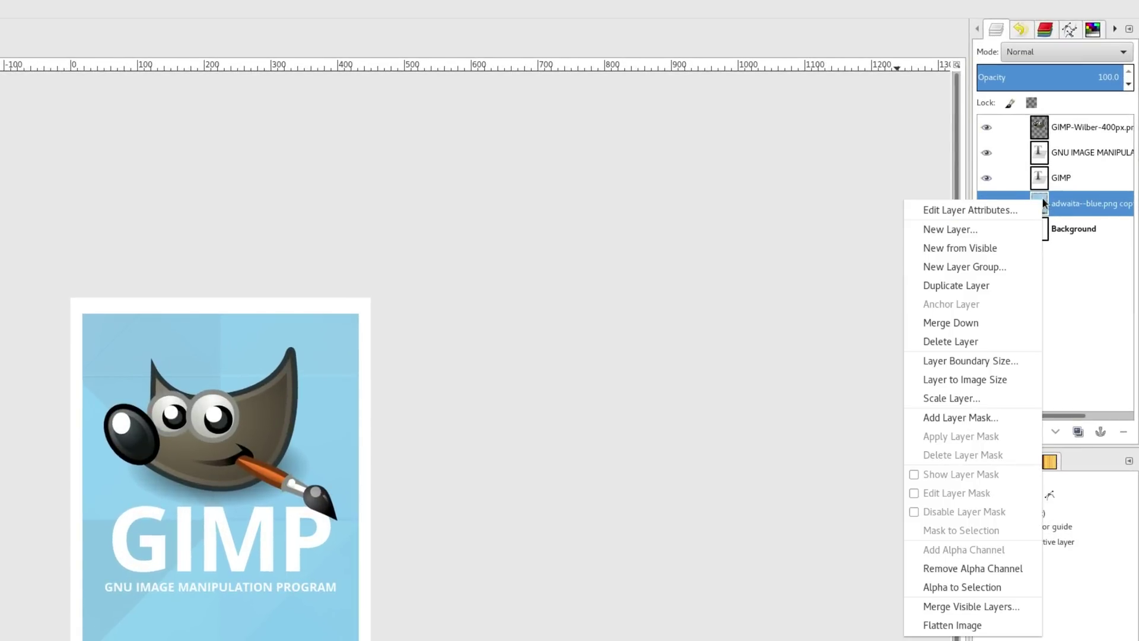
click(1009, 283)
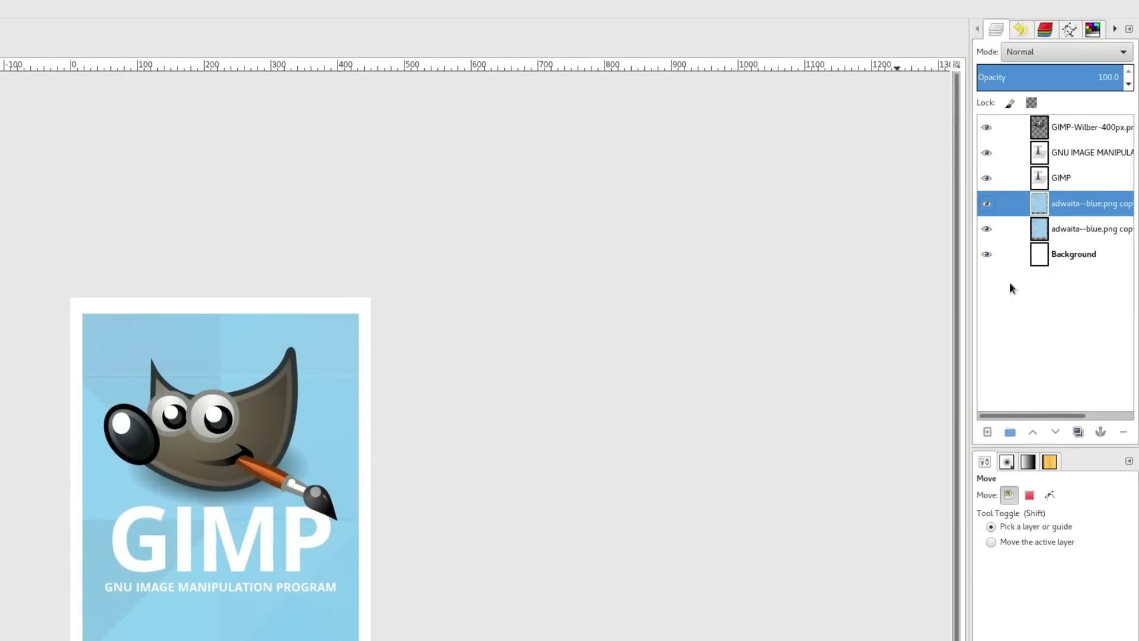
click(1089, 52)
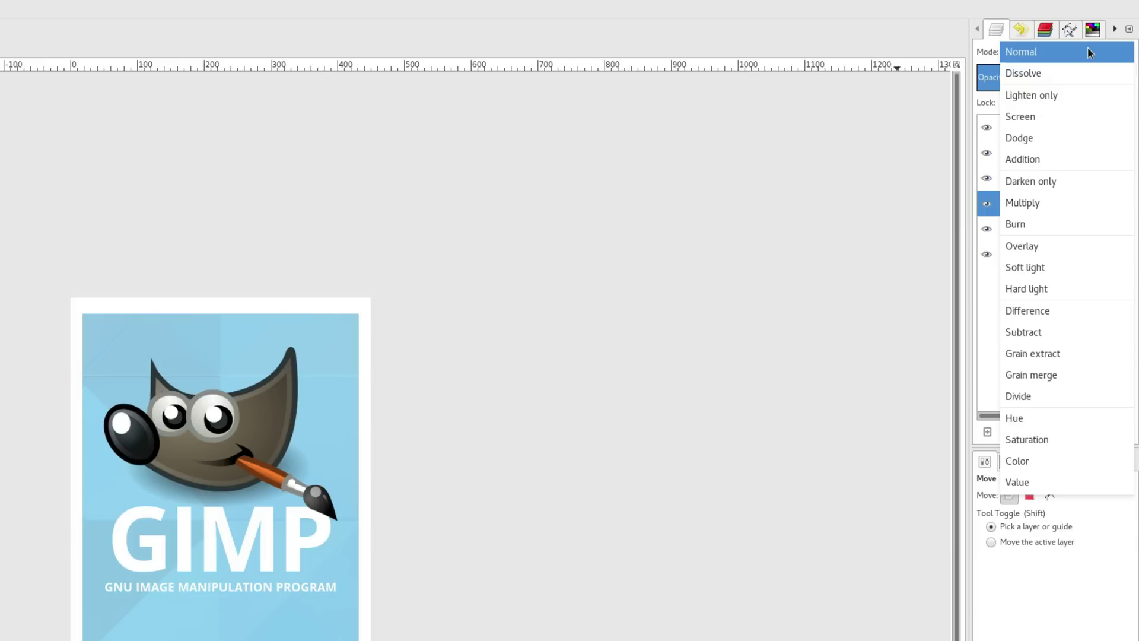
click(1070, 202)
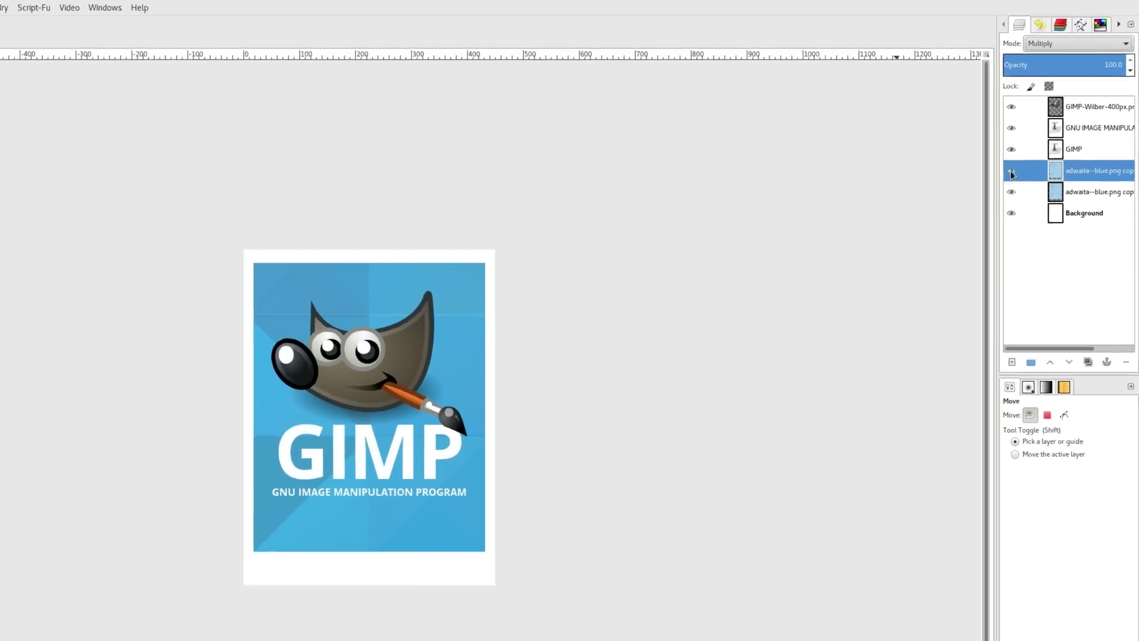
click(986, 203)
click(1038, 136)
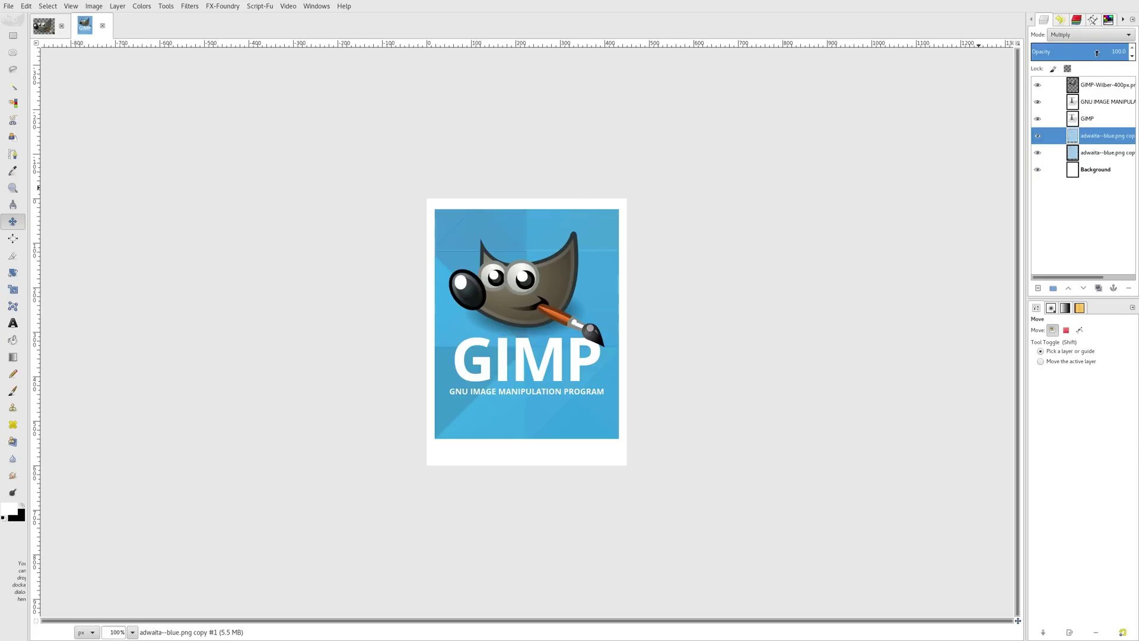
- Lower the Multiply copy's opacity to 50% and toggle its visibility to compare
drag(1095, 52, 1087, 53)
click(1123, 52)
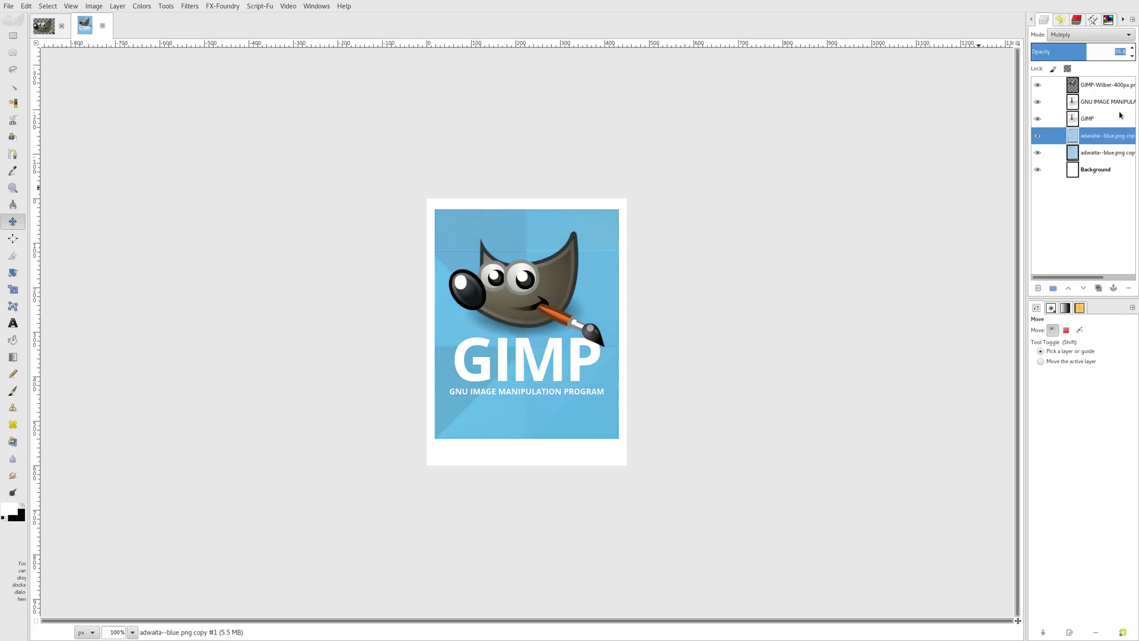
text(50)
key(Return)
click(1068, 153)
click(1038, 137)
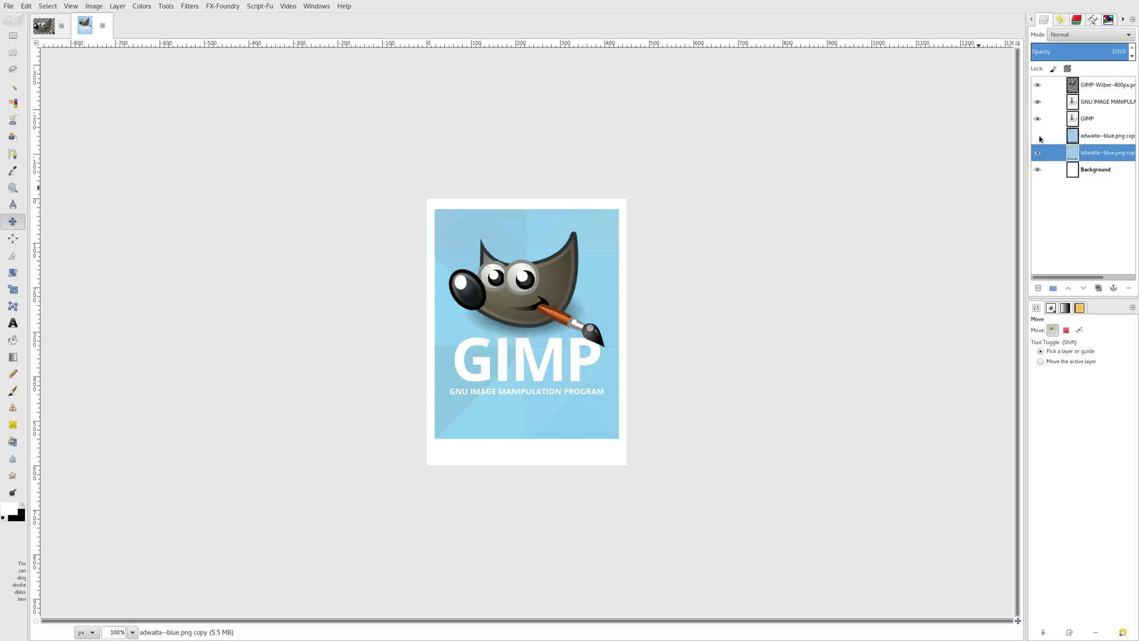
click(1038, 136)
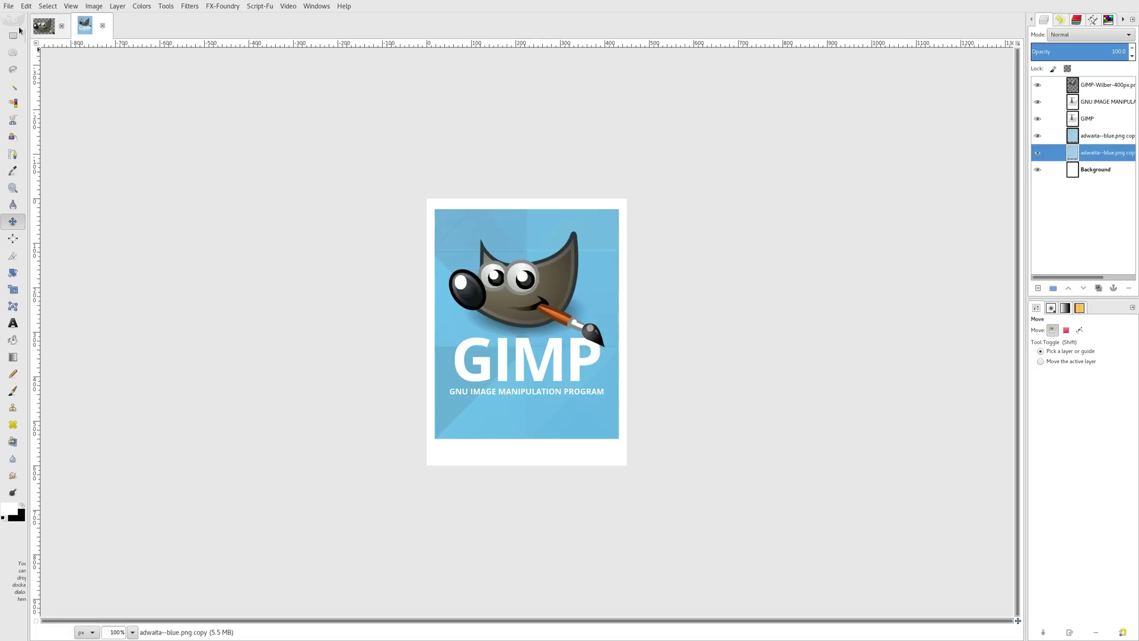
- Review the File menu's Export As commands, then move to the workspace with the Files window
click(7, 6)
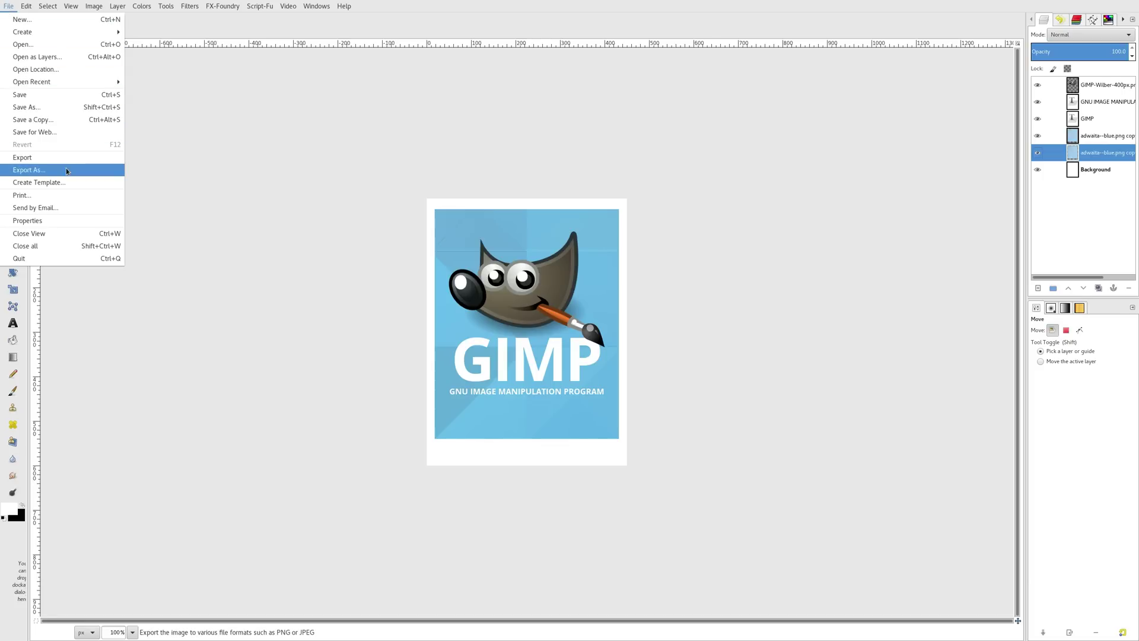
click(540, 23)
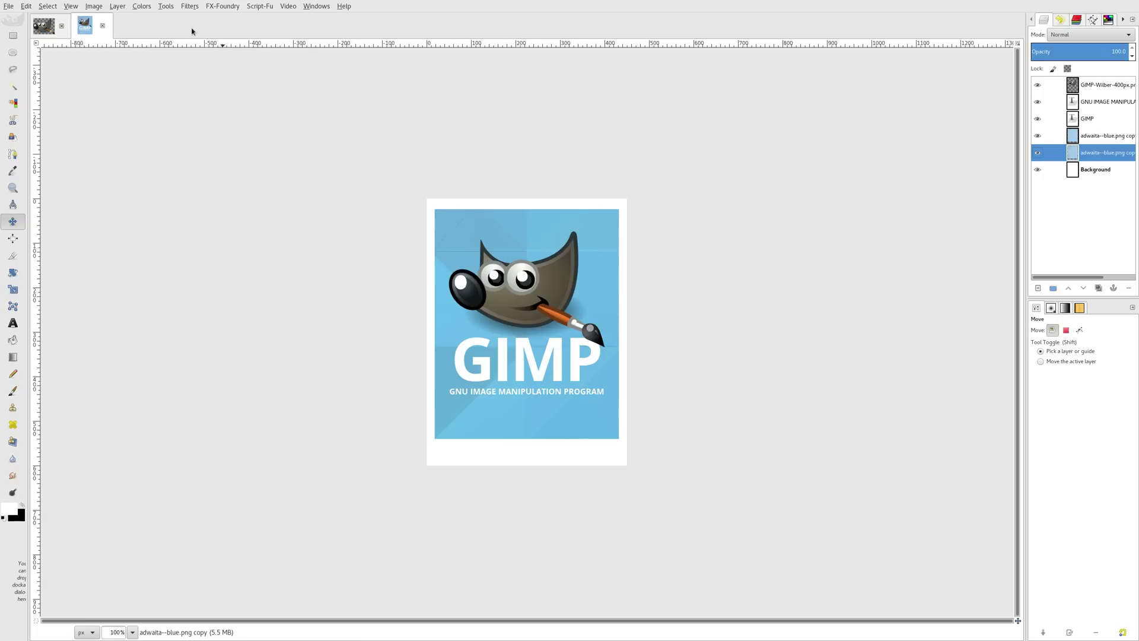
key(ctrl+alt+Down)
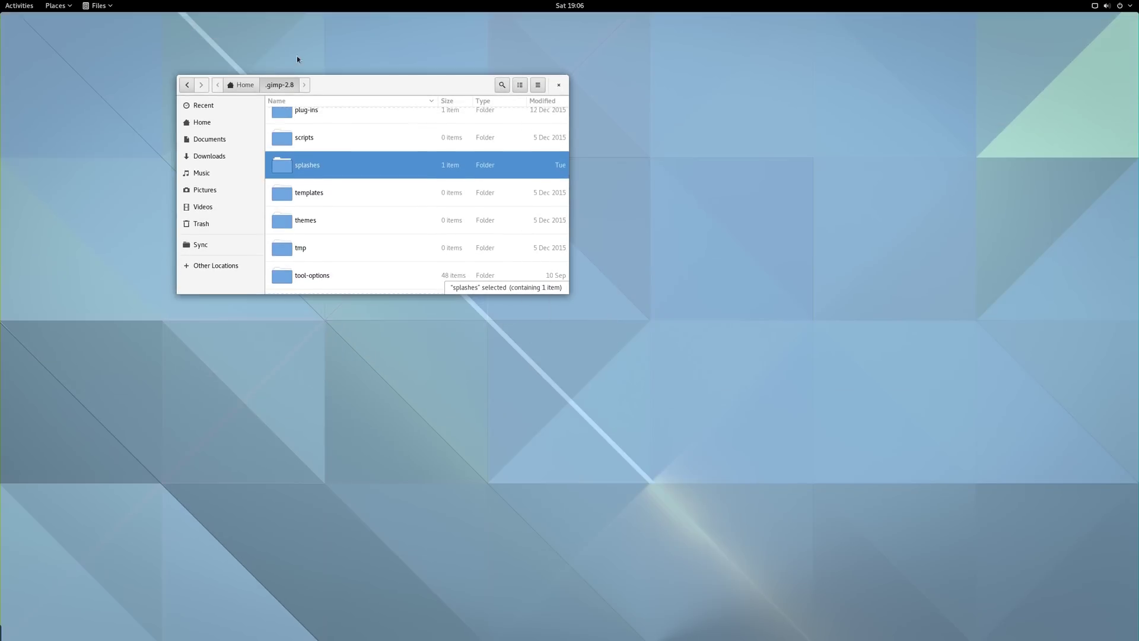
- Show hidden files, check the splashes folder in .gimp-2.8 for the PNG, then return to .gimp-2.8
drag(379, 89, 574, 170)
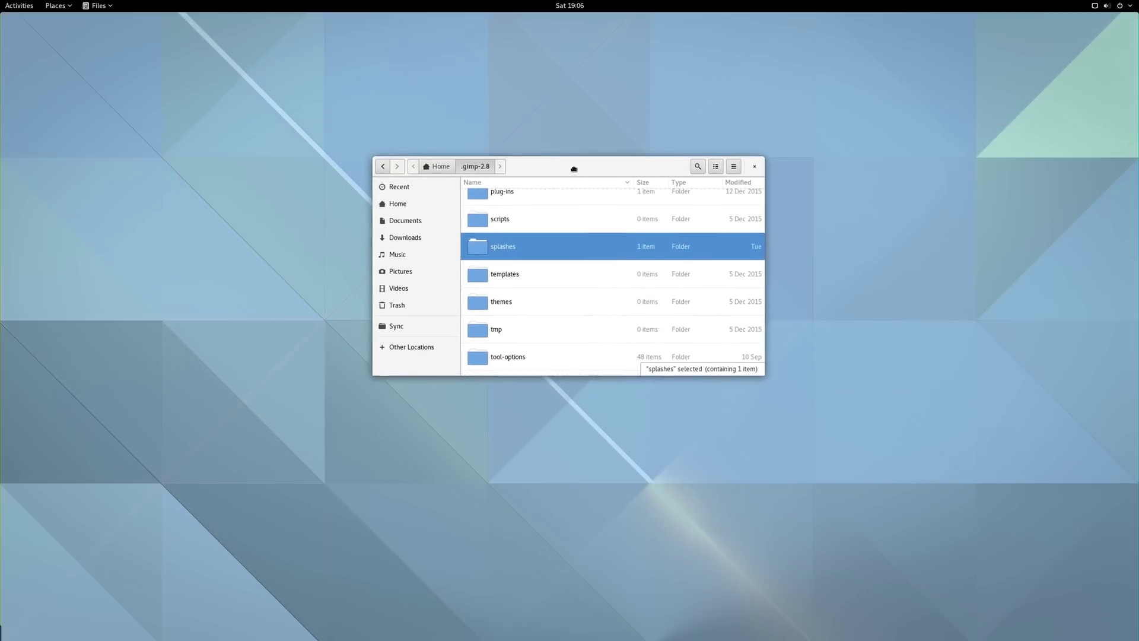
click(716, 167)
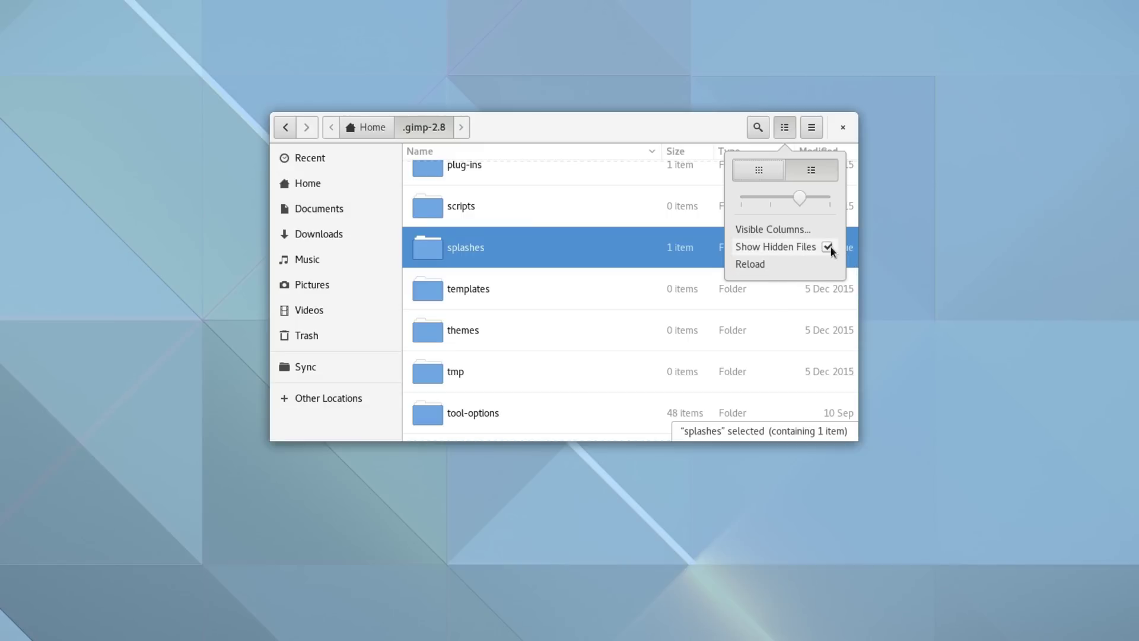
click(785, 128)
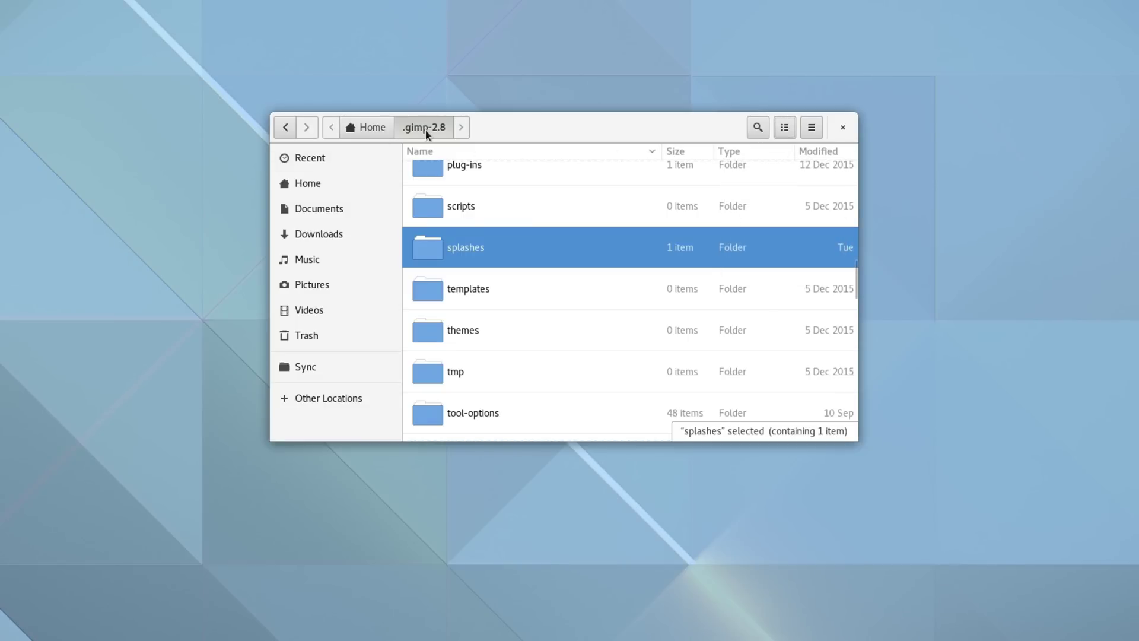
click(489, 282)
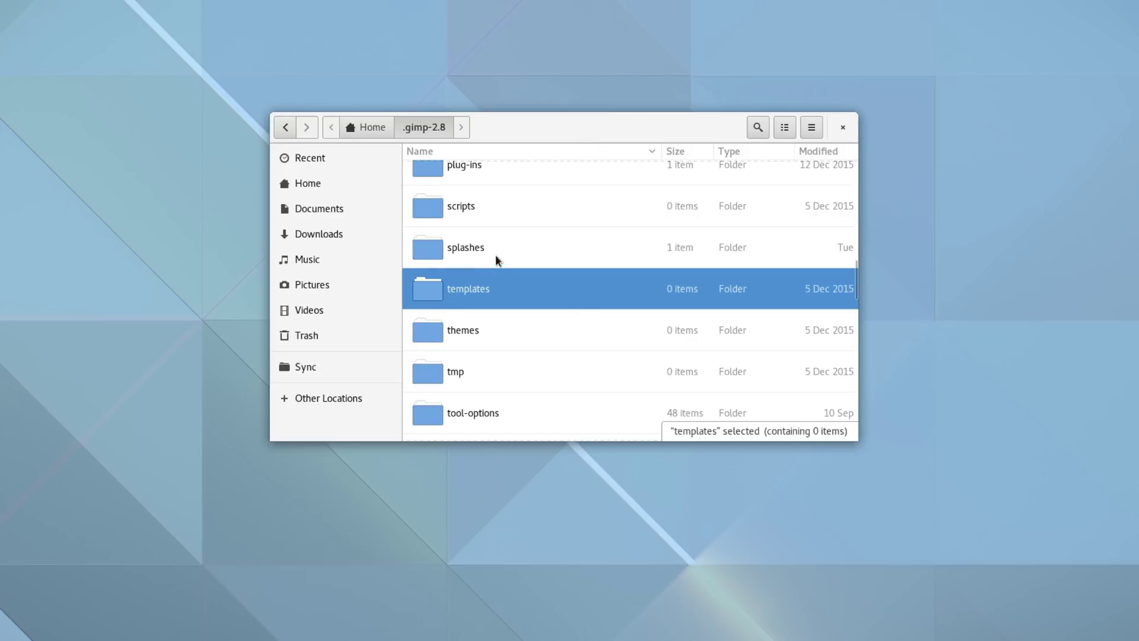
click(489, 264)
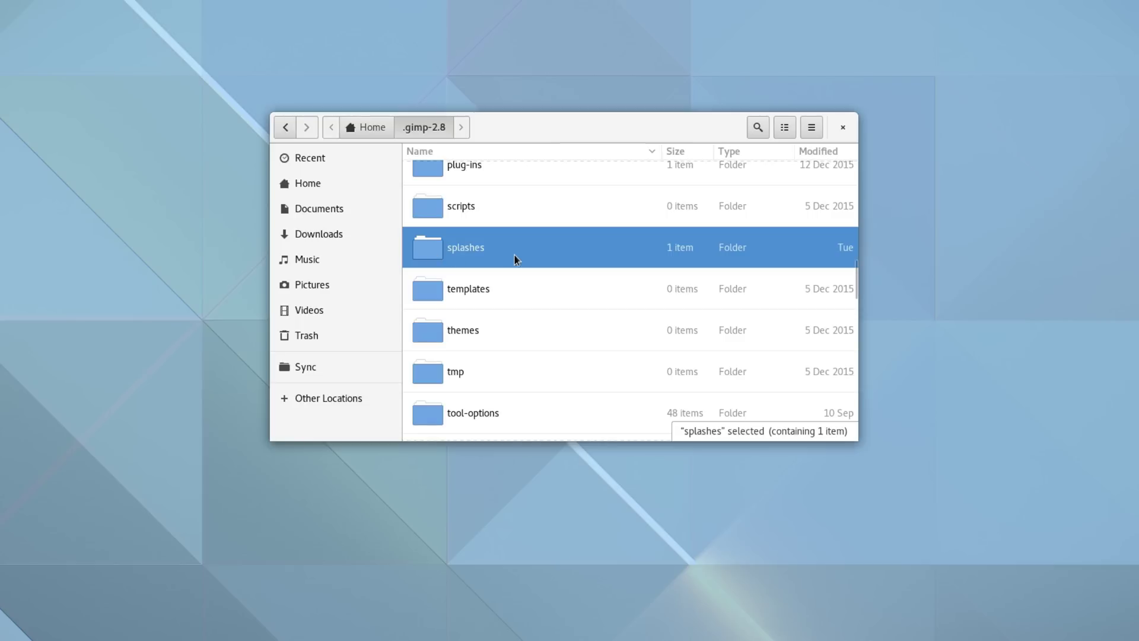
double_click(514, 259)
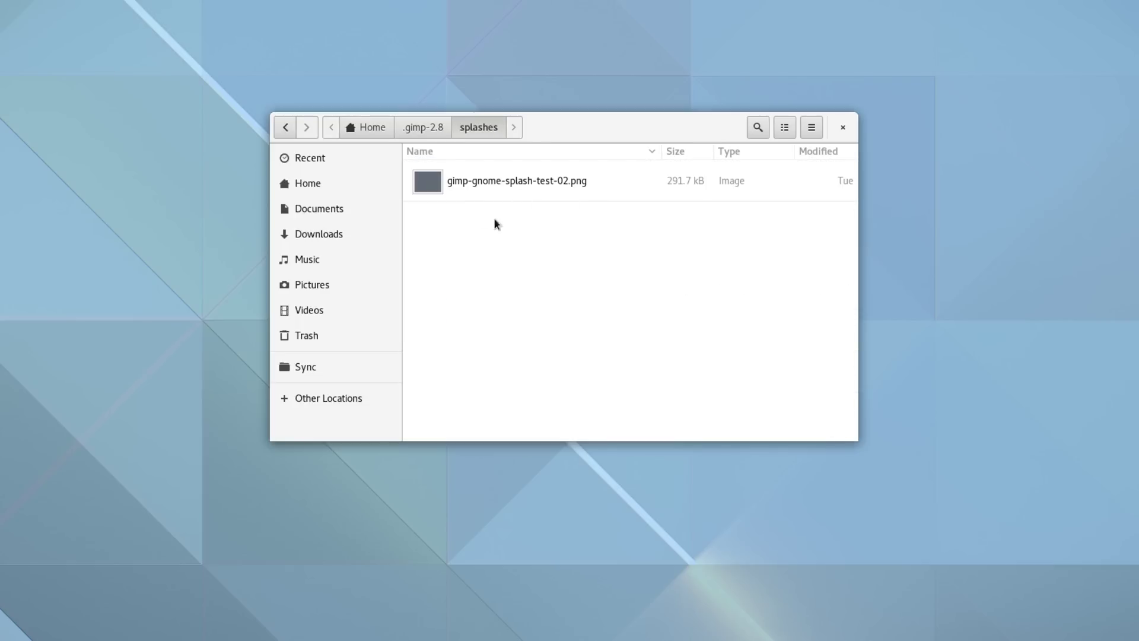
click(424, 128)
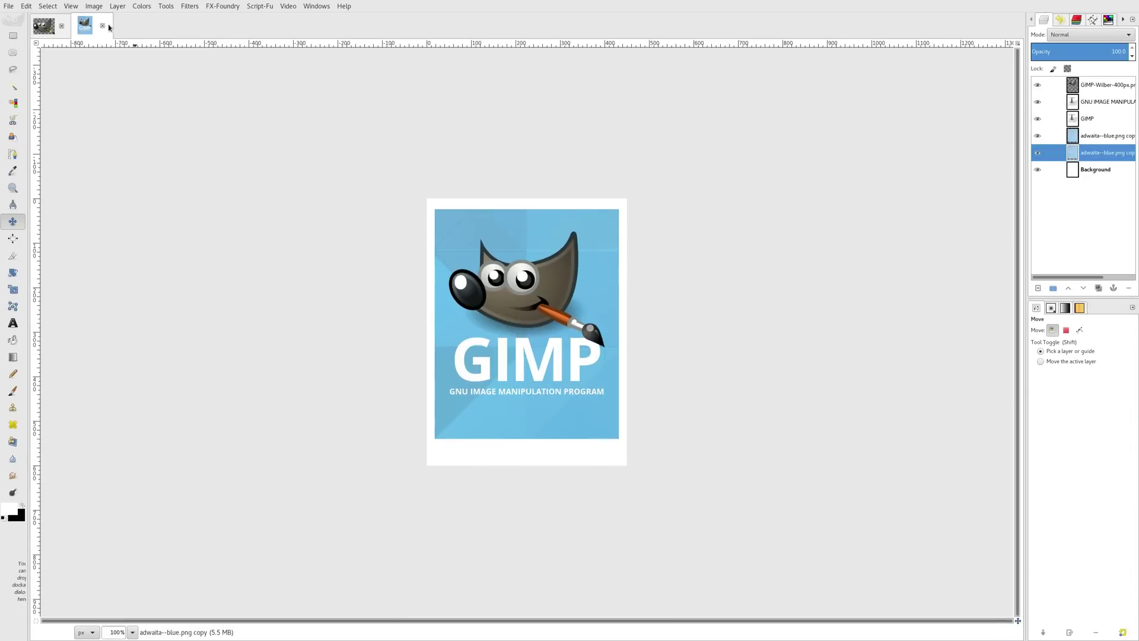
- Close the splash design image without saving its changes, then quit GIMP
click(102, 25)
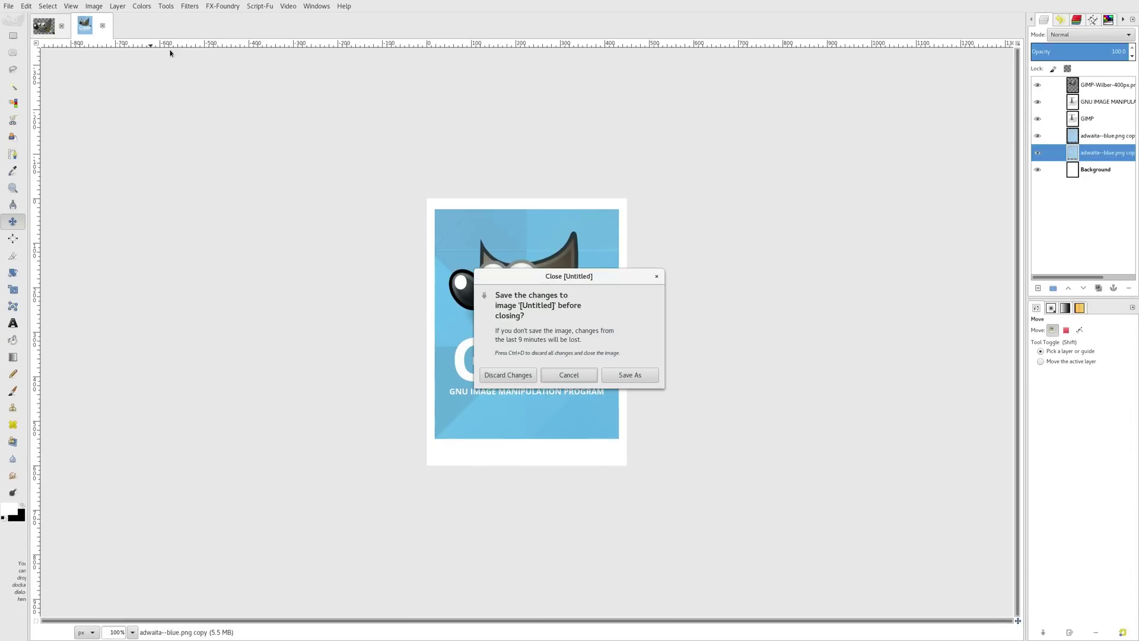
click(504, 375)
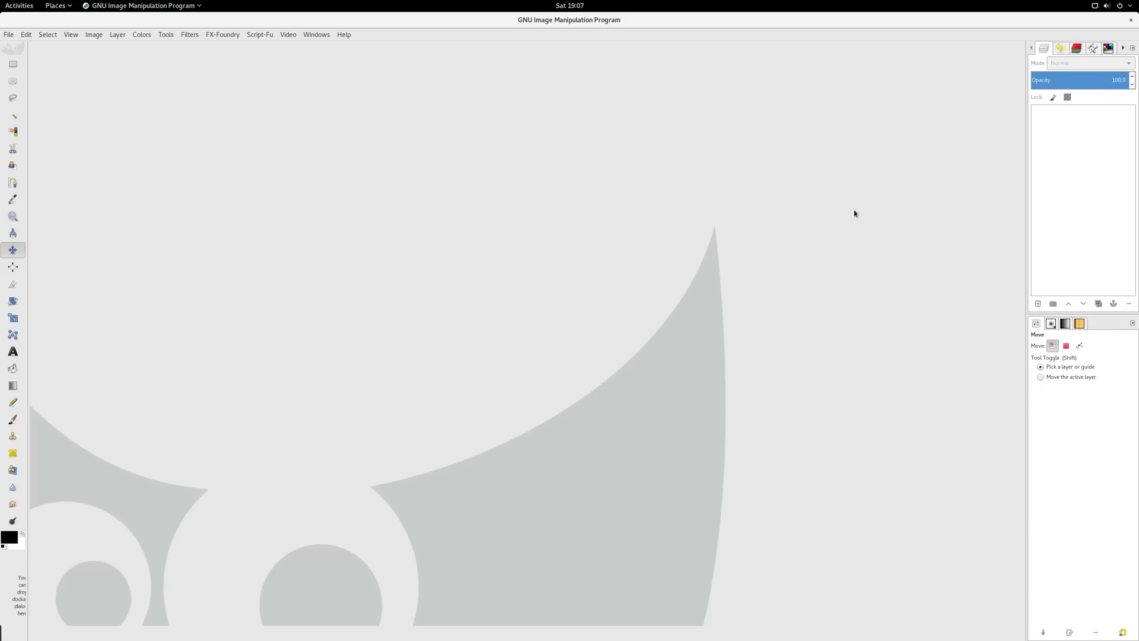
click(1128, 22)
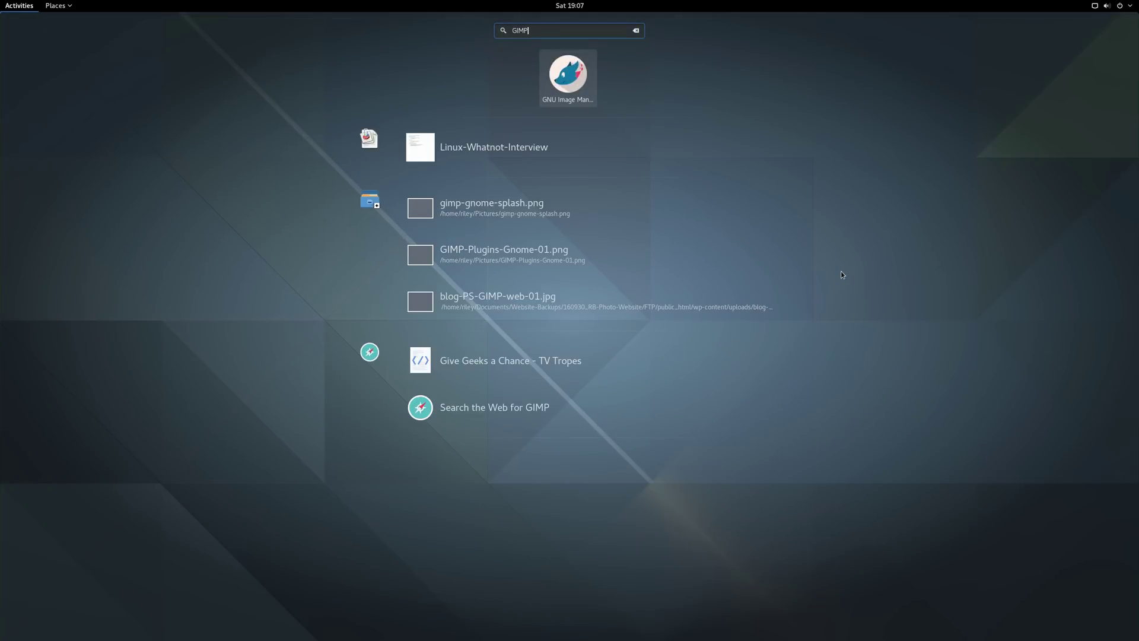
- Launch GNU Image Manipulation Program from the Activities search results
key(Return)
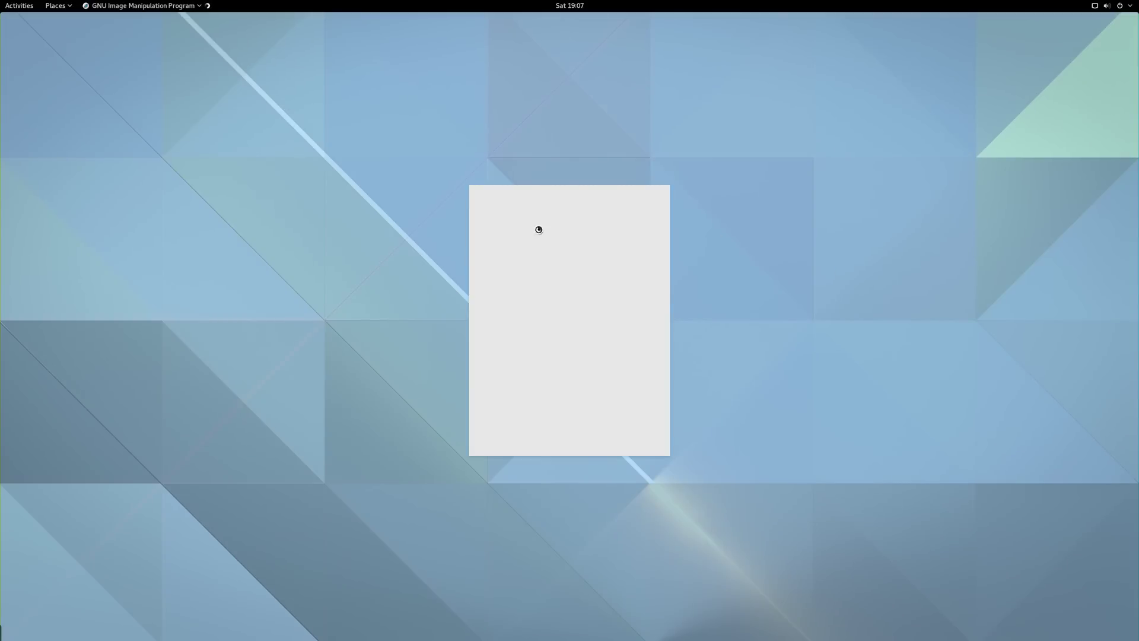